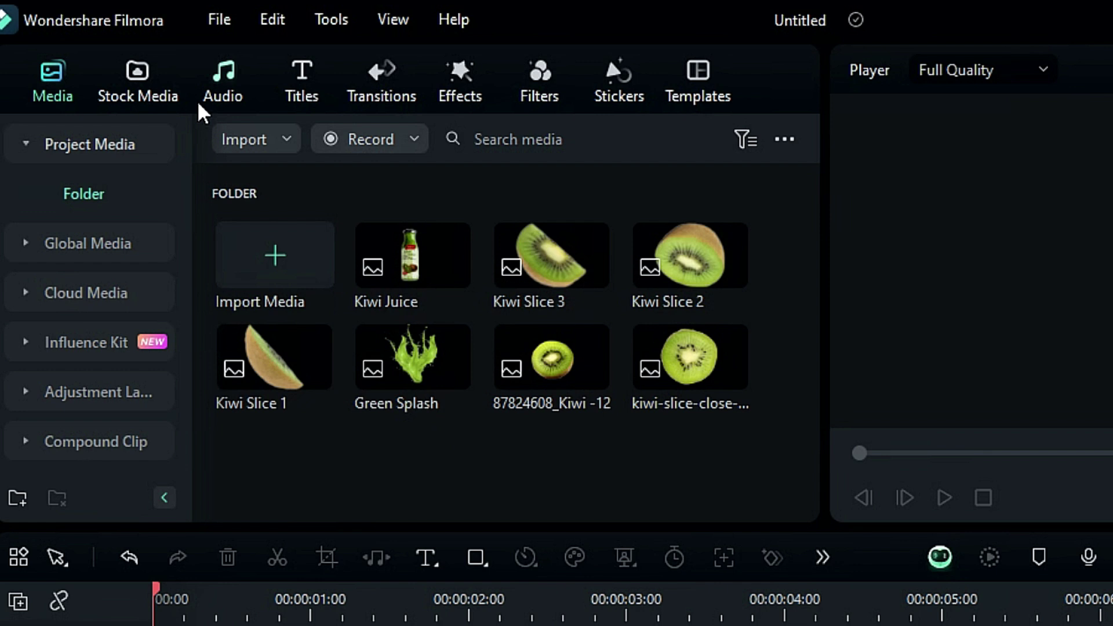
Stack a Deep Blue solid colour under a light blue solid from Stock Media on the timeline.
click(137, 82)
click(99, 342)
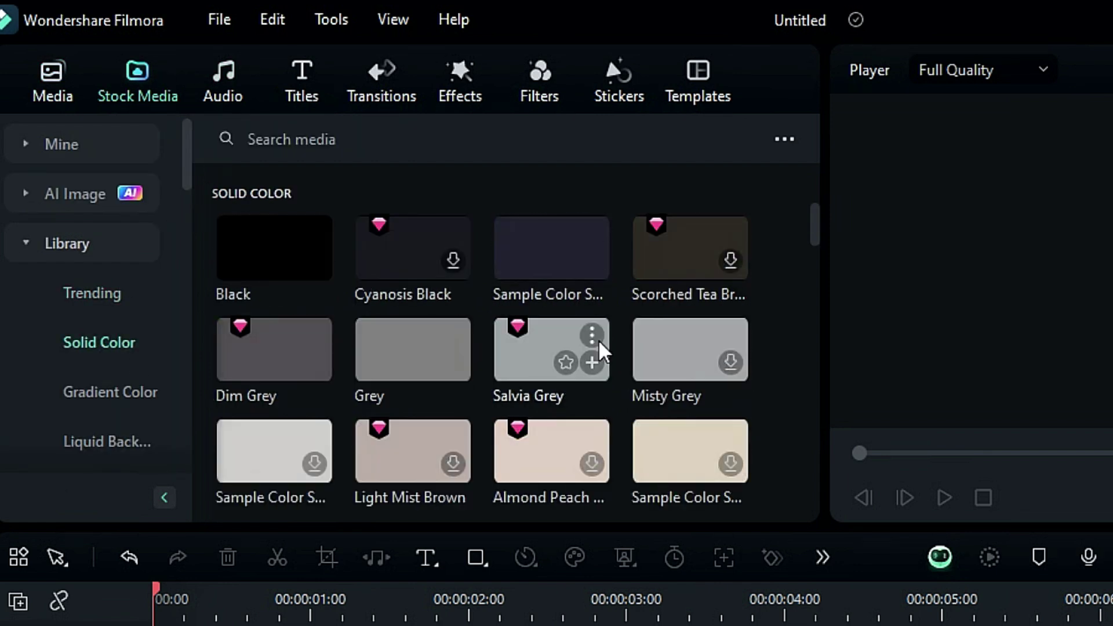
scroll(683, 400, down, 5)
drag(682, 400, 153, 539)
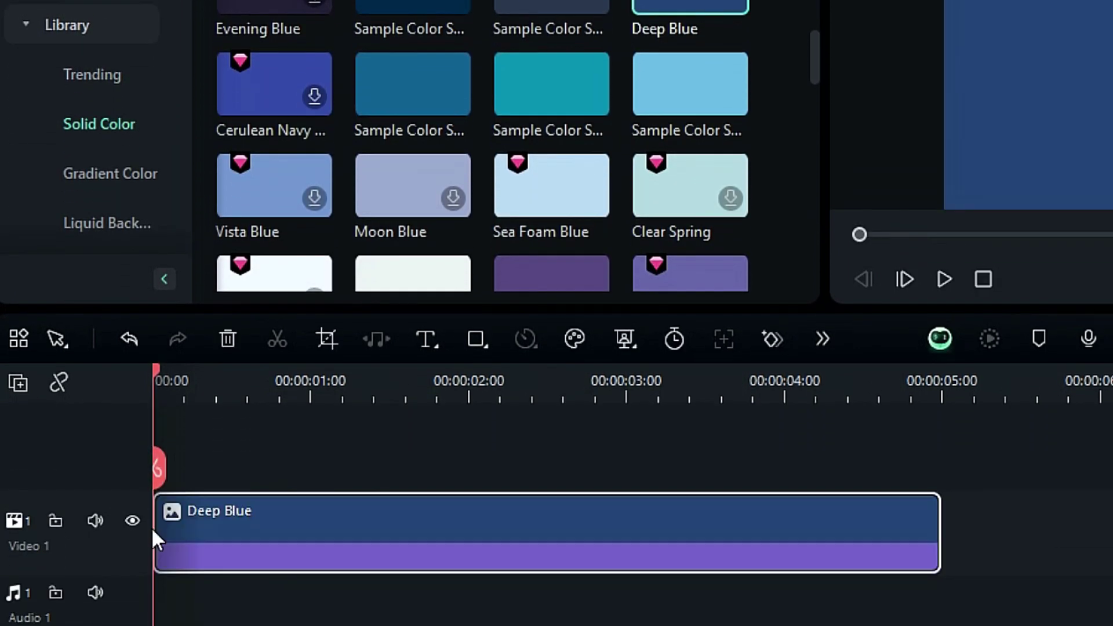
drag(656, 93, 150, 460)
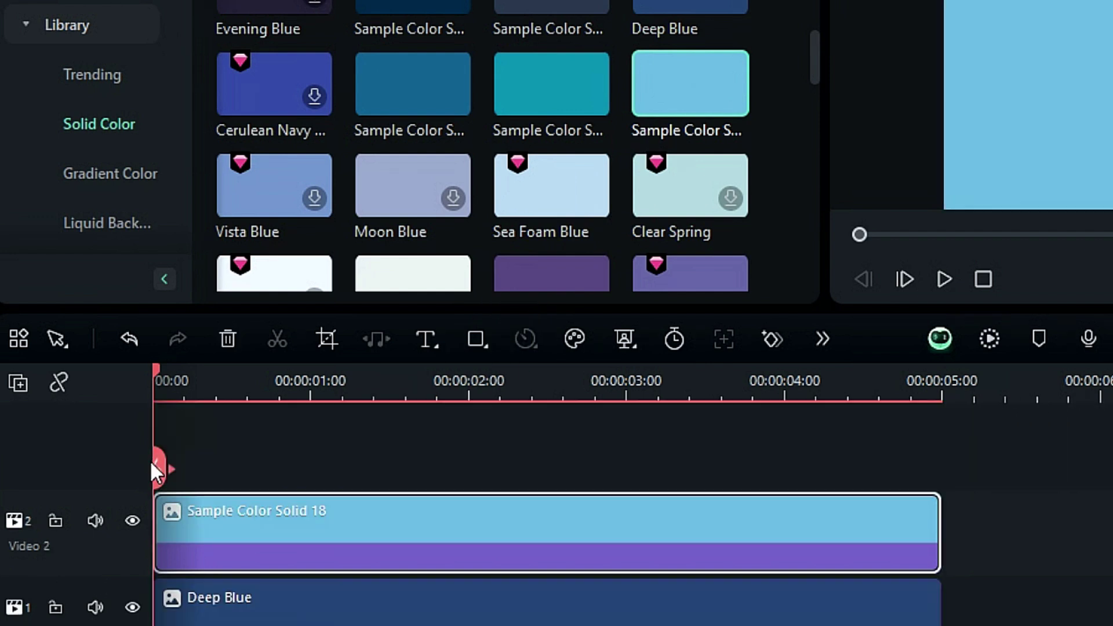
Mask the light blue clip with a single line rotated 90°, blur 30, lowered toward the bottom.
double_click(212, 528)
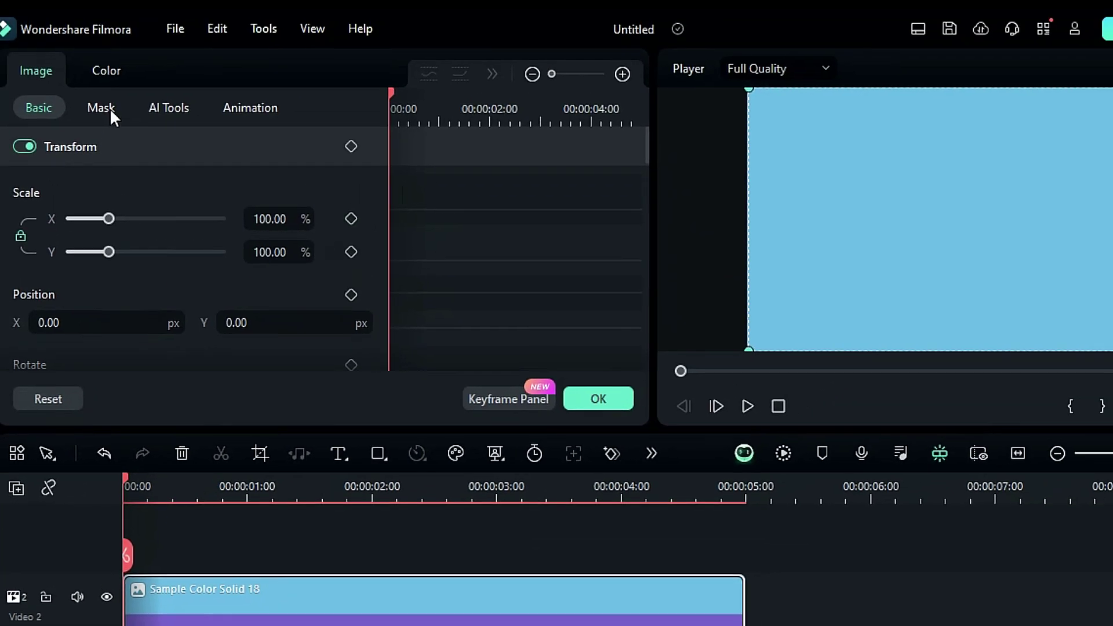
click(110, 105)
click(78, 212)
scroll(161, 280, down, 2)
click(151, 306)
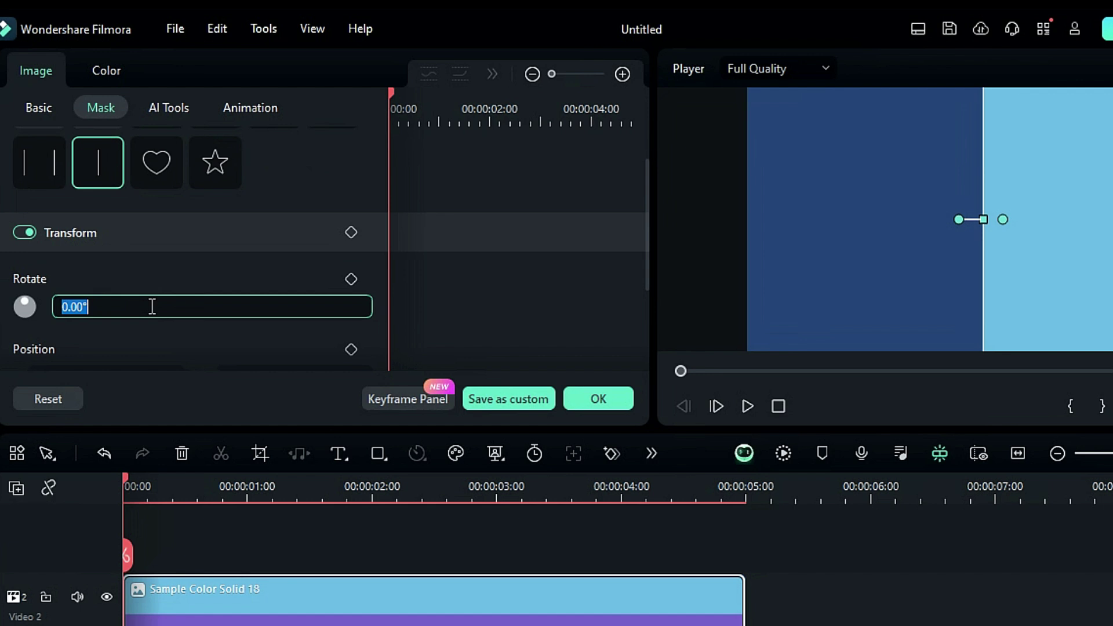
text(0)
key(Return)
scroll(152, 300, down, 2)
click(325, 331)
text(30)
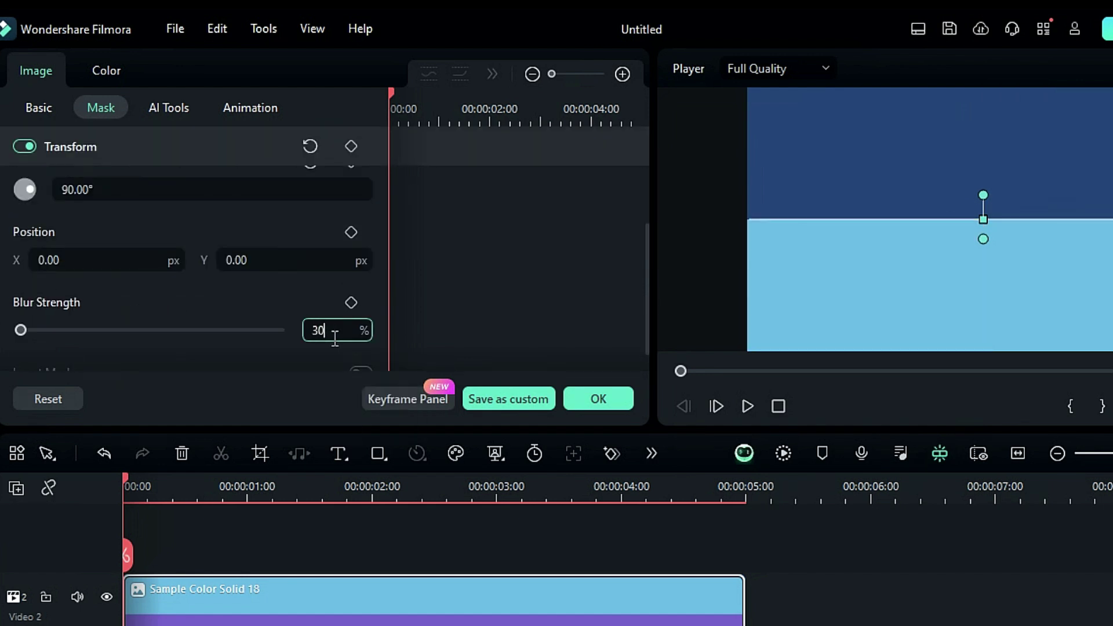
key(Return)
drag(236, 260, 209, 259)
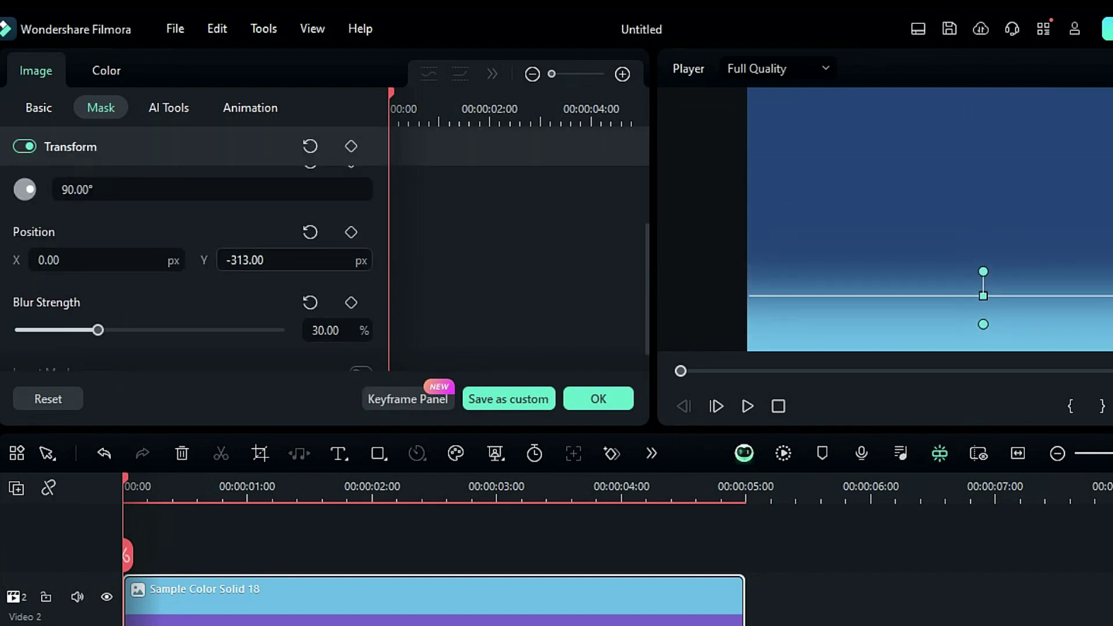
scroll(798, 576, down, 1)
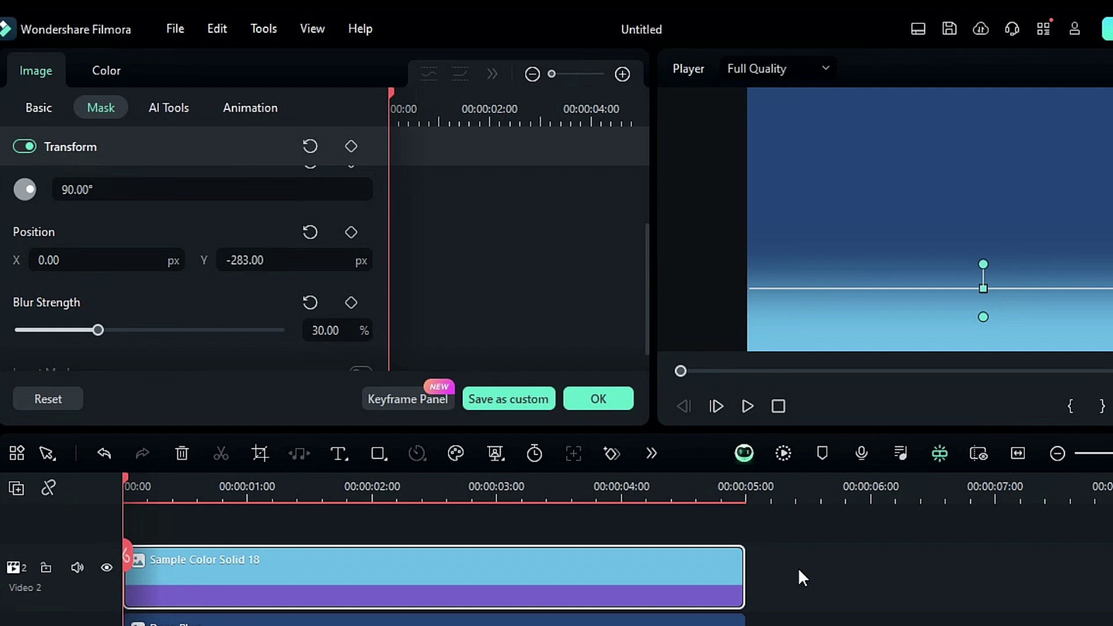
click(797, 576)
drag(743, 577, 869, 577)
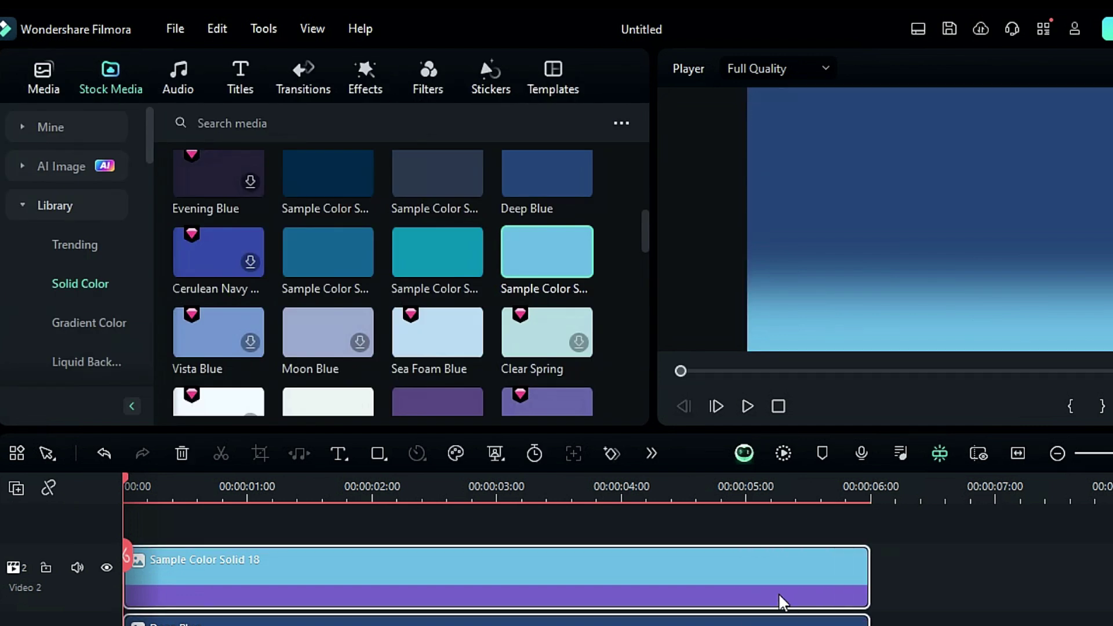
Add extra video tracks through the Track Manager.
click(16, 488)
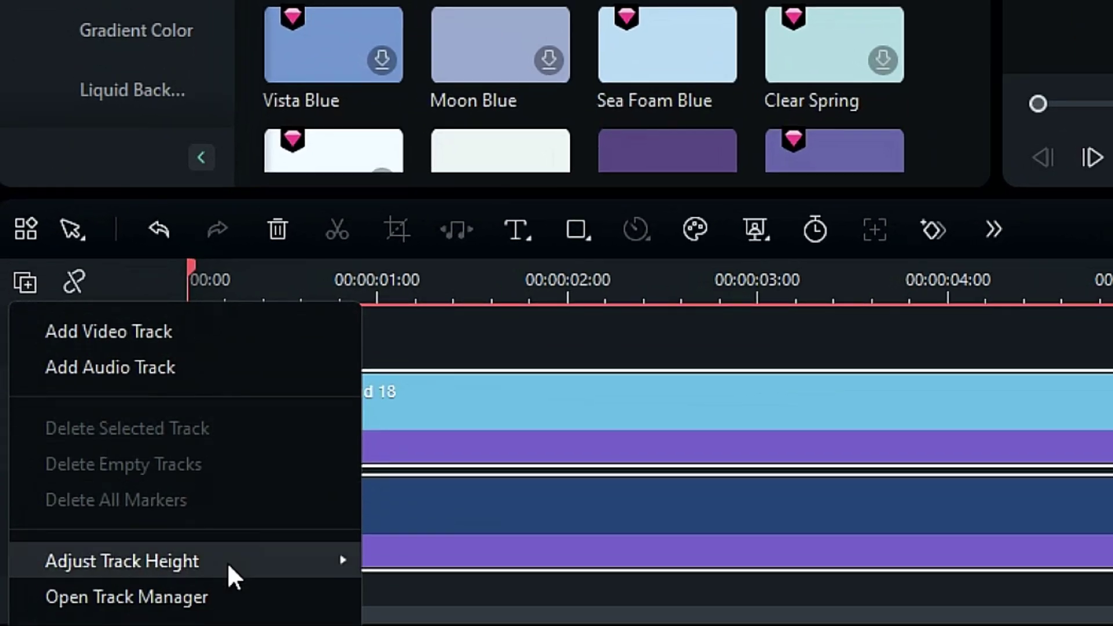
click(231, 597)
click(554, 187)
text(4)
click(661, 451)
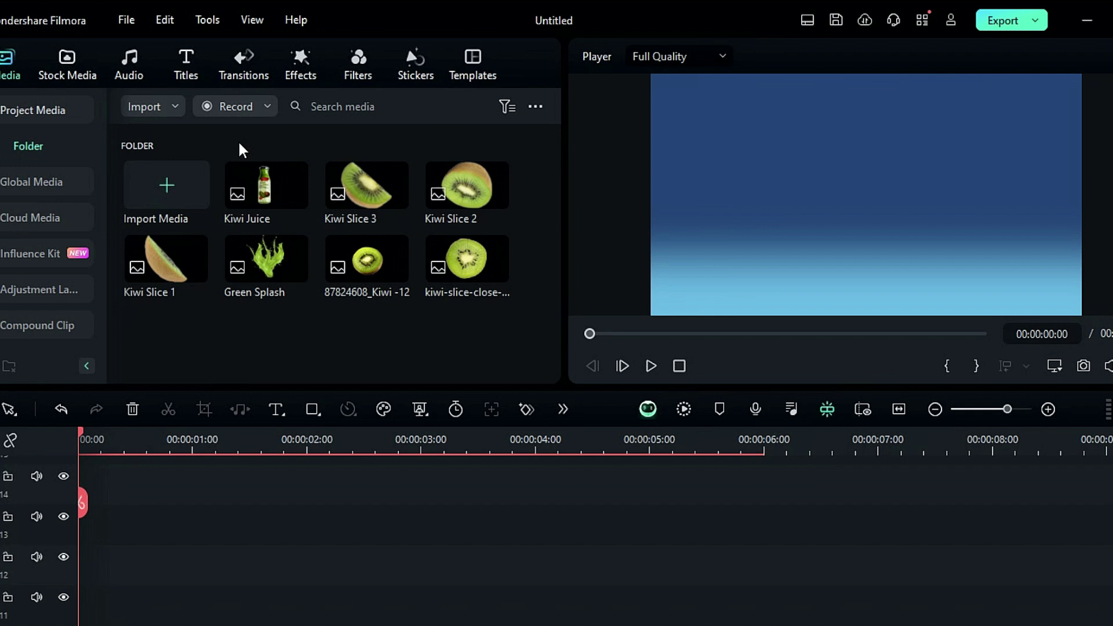
Place the Kiwi Juice bottle full length, scaled 88%, tilted and pushed below the frame on the left.
mouse_move(263, 191)
mouse_down()
mouse_move(149, 591)
mouse_move(97, 589)
mouse_up()
drag(646, 565, 763, 573)
double_click(434, 578)
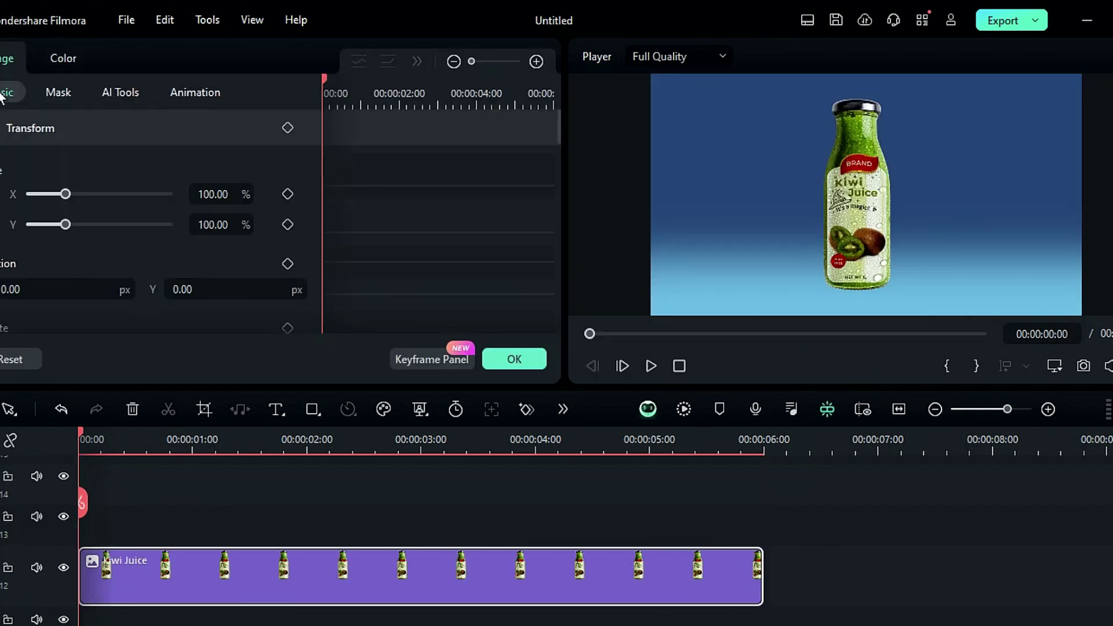
drag(212, 227, 202, 226)
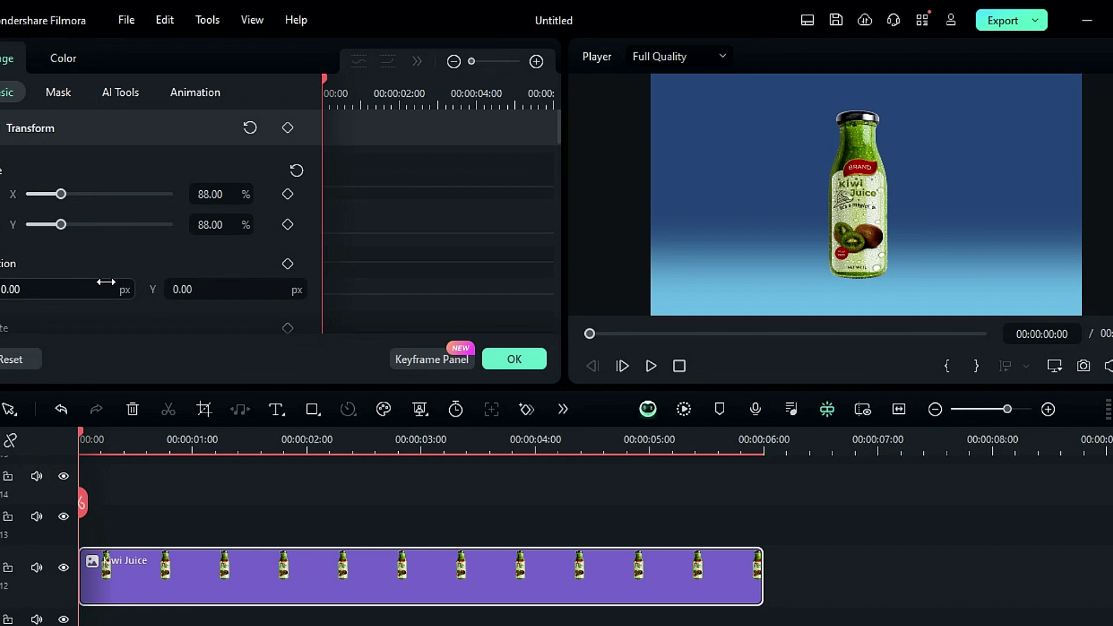
drag(105, 281, 52, 281)
drag(199, 289, 139, 289)
scroll(227, 254, down, 2)
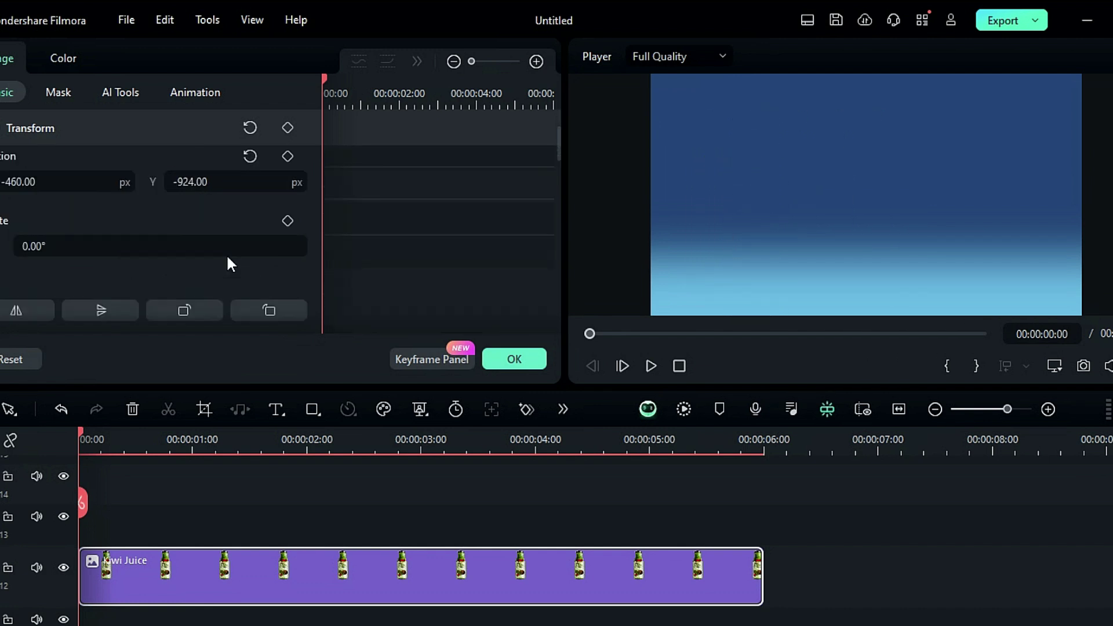
click(218, 251)
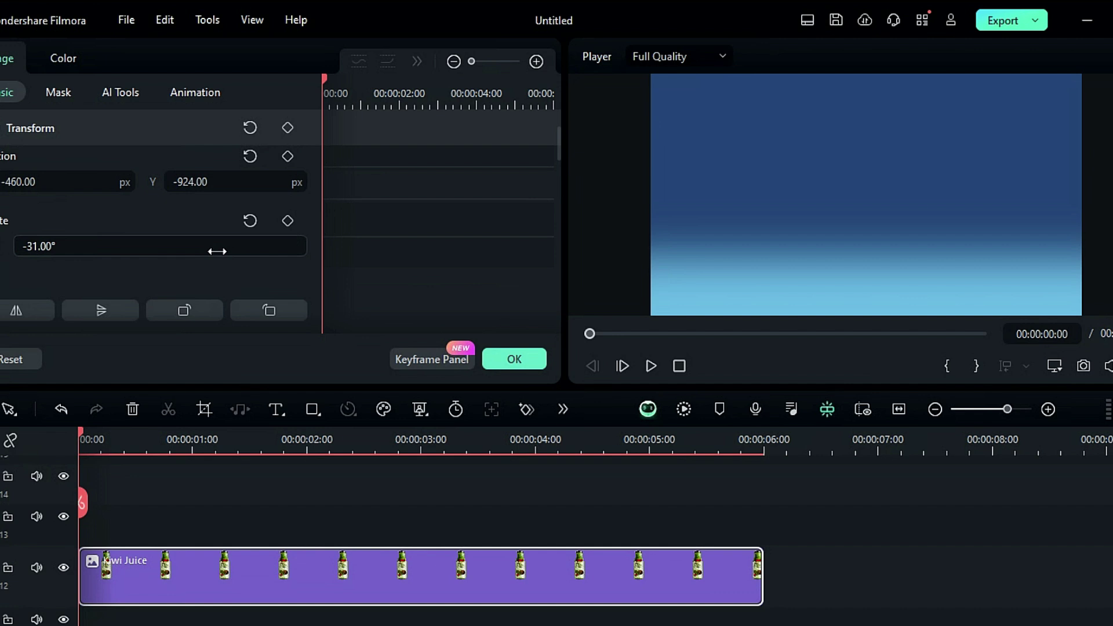
Keyframe Position and Rotate so the bottle rises to Y 52 ending at -14°.
click(288, 128)
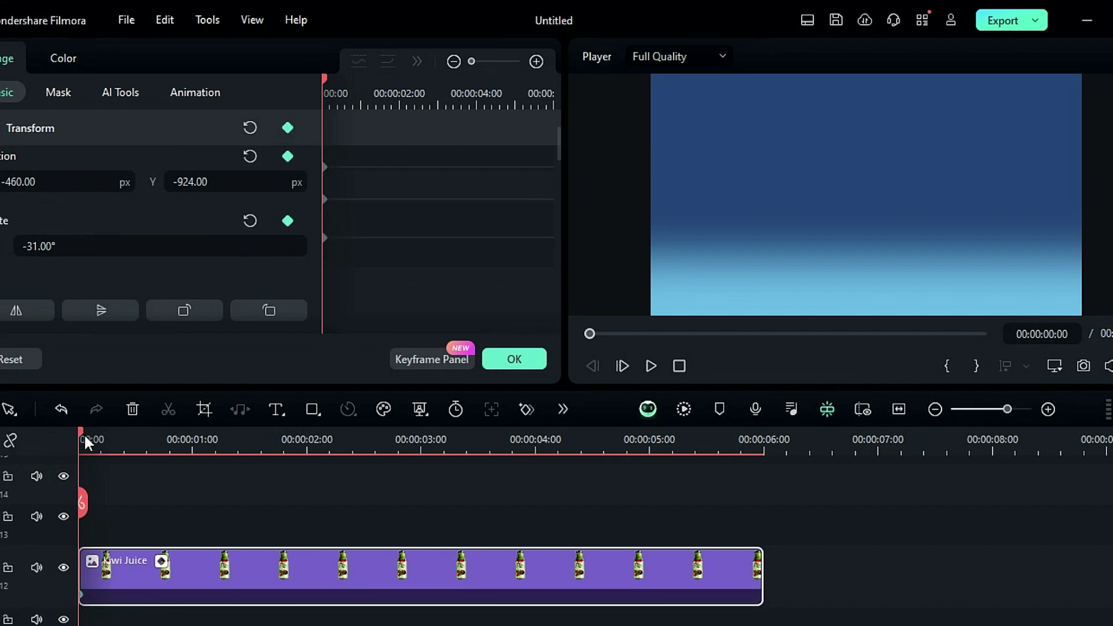
drag(122, 448, 151, 468)
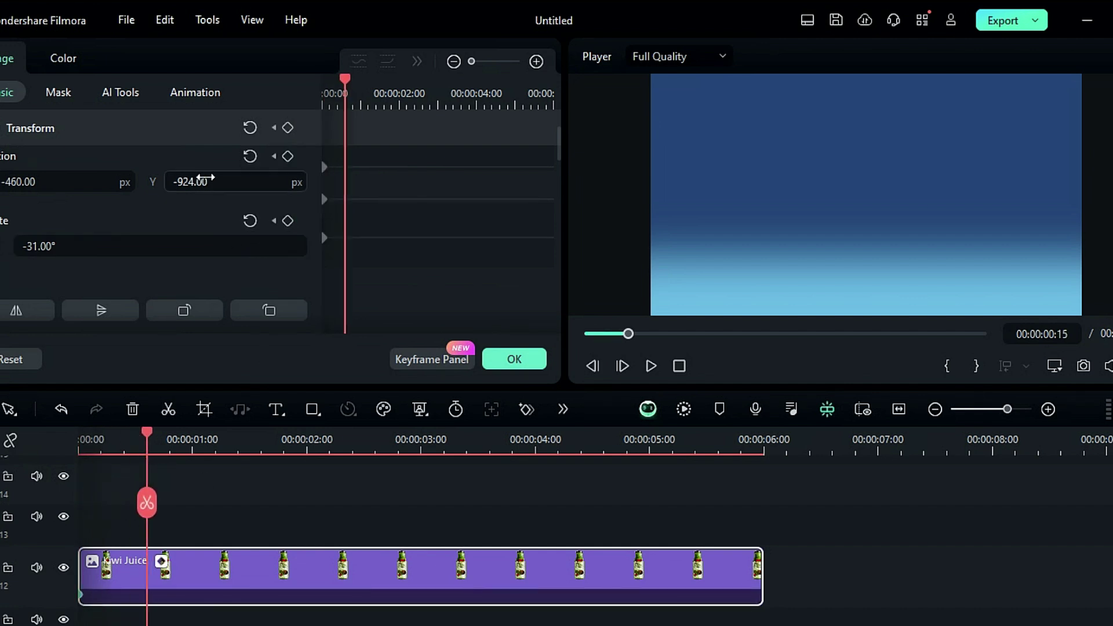
drag(200, 181, 238, 165)
click(759, 445)
text(-14)
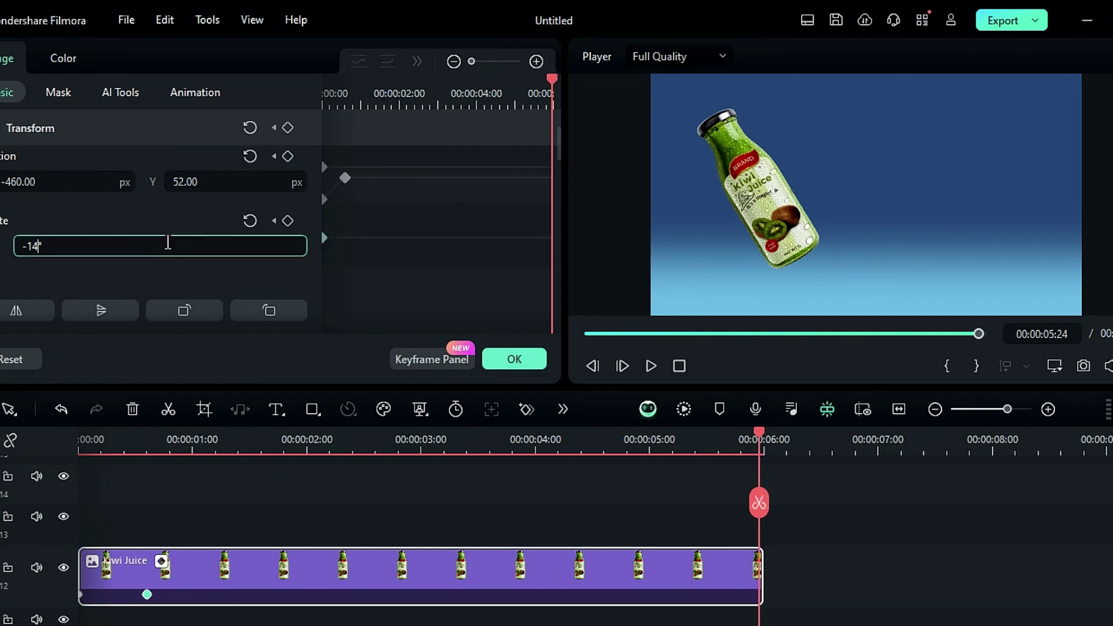
key(Return)
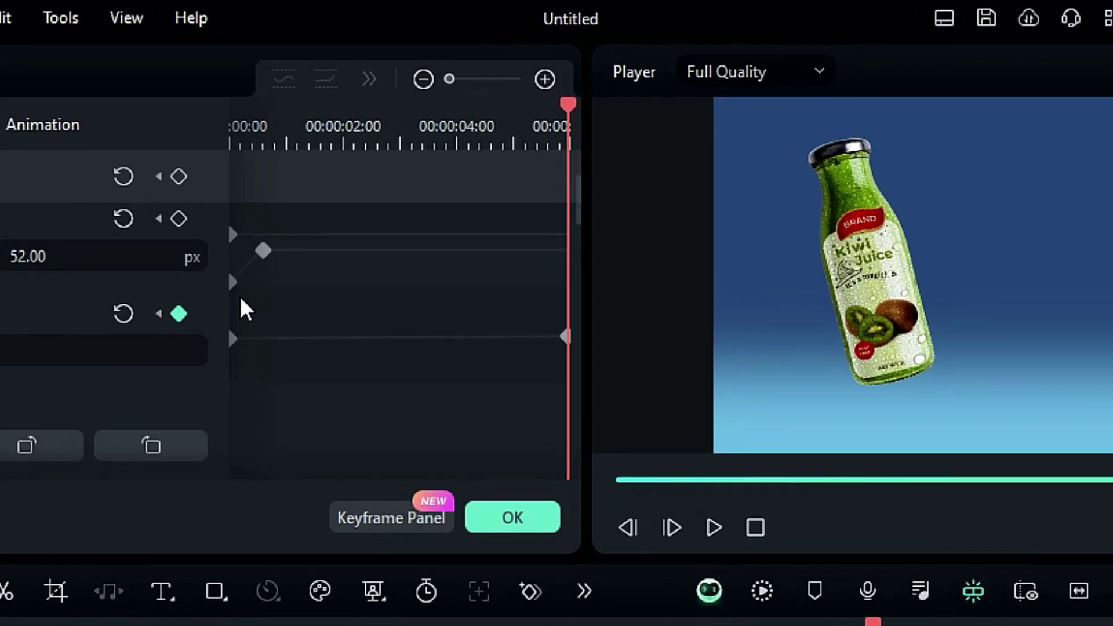
Ease the bottle's position keyframe curve, preview the rise and confirm.
click(225, 293)
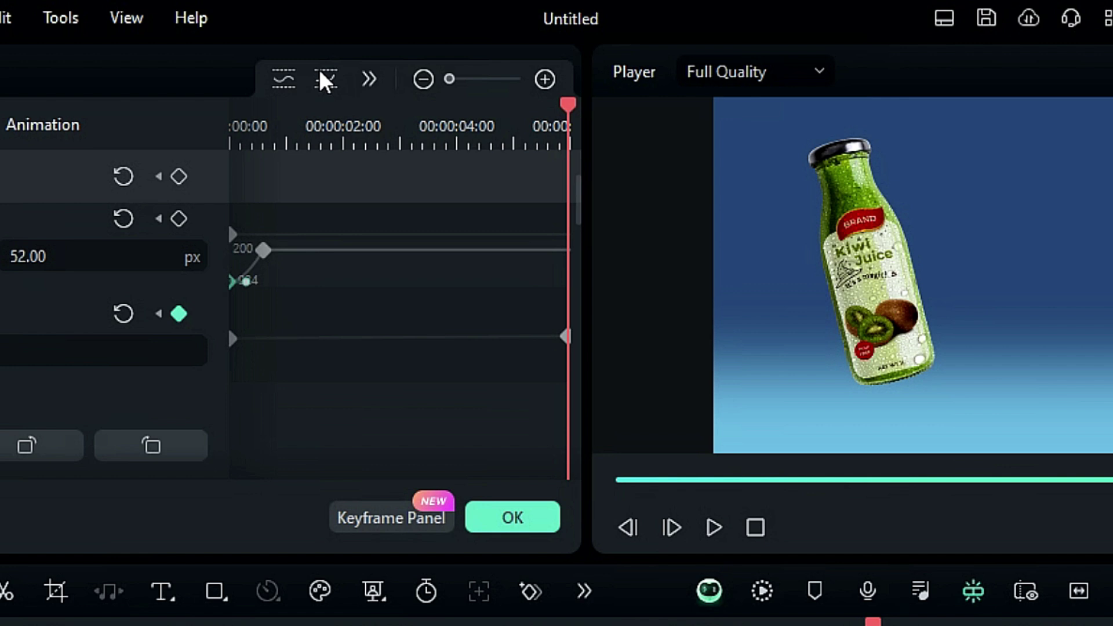
drag(449, 79, 471, 80)
drag(391, 476, 261, 475)
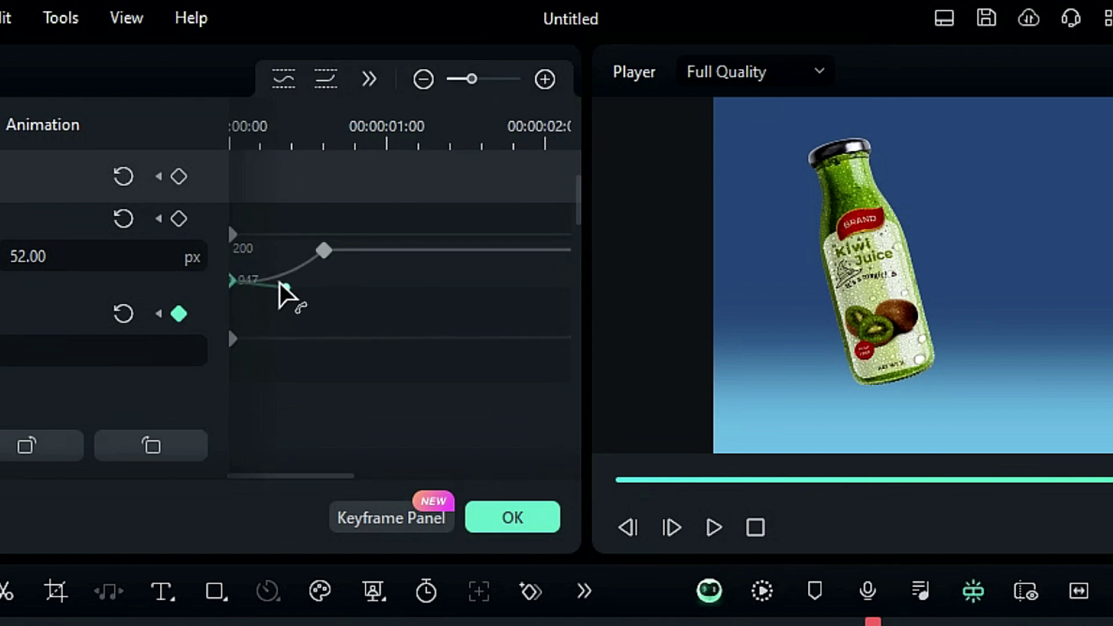
drag(263, 262, 267, 244)
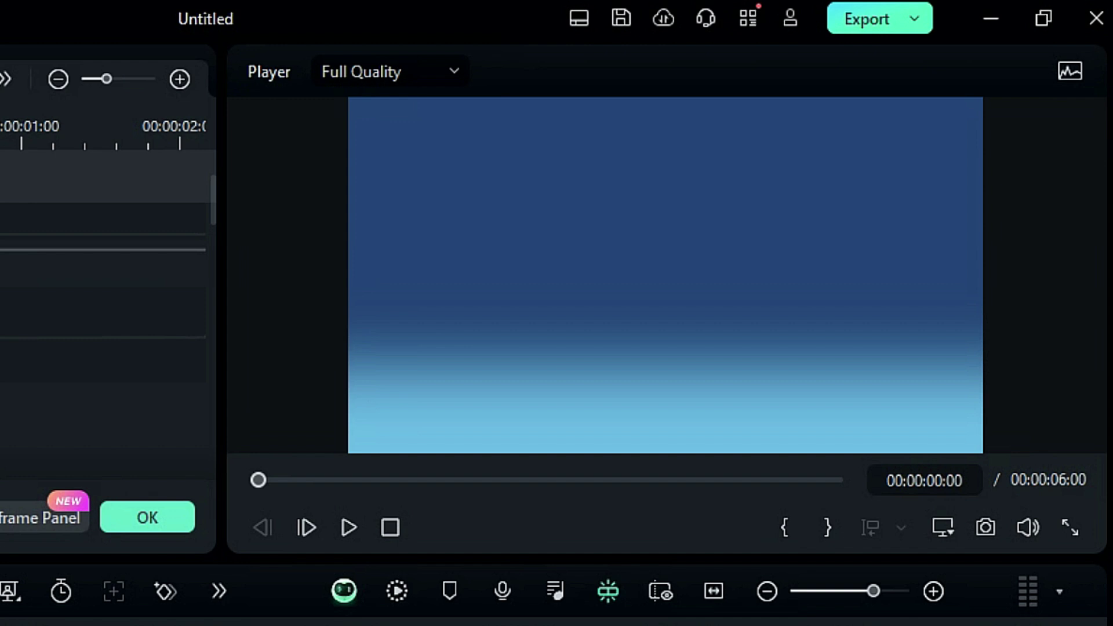
key(space)
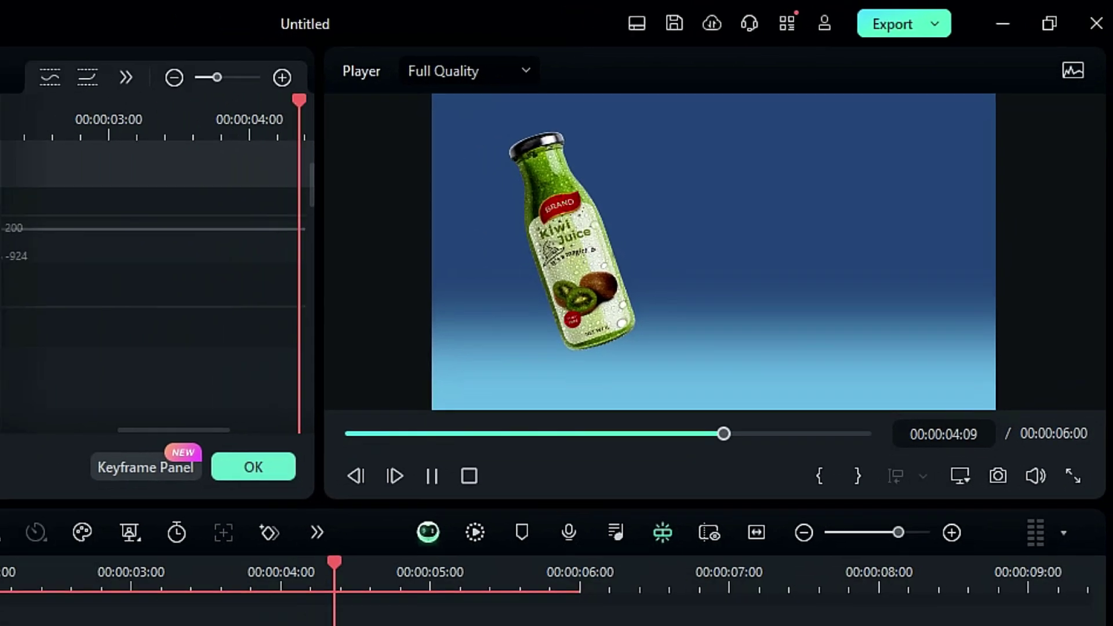
click(511, 348)
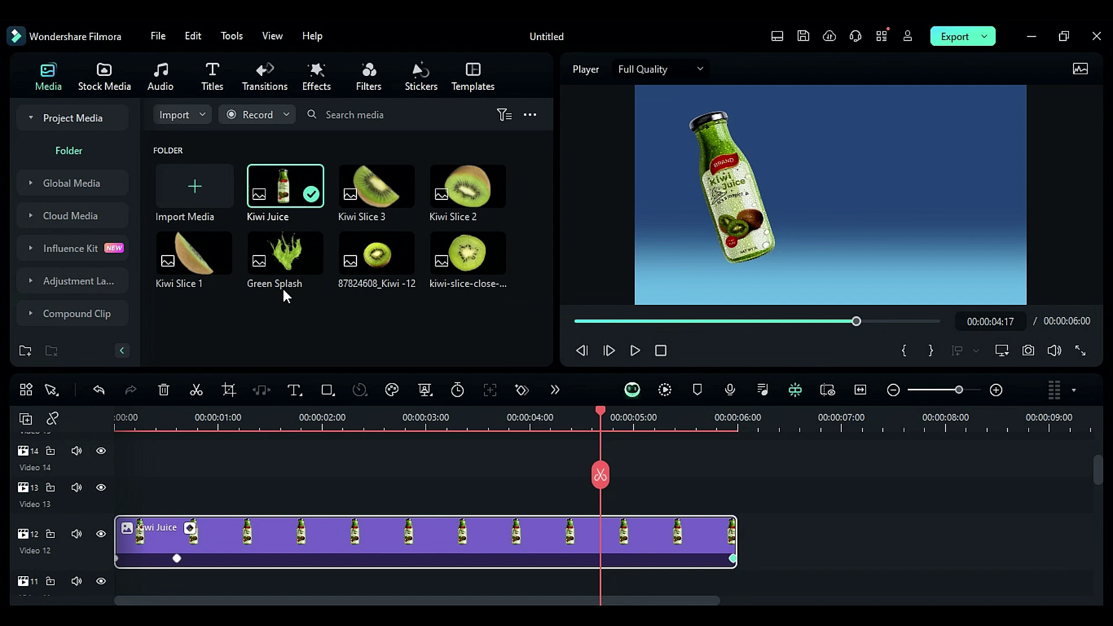
Place the round kiwi slice above the bottle, scaled 40% and moved up-left off frame.
drag(378, 256, 177, 522)
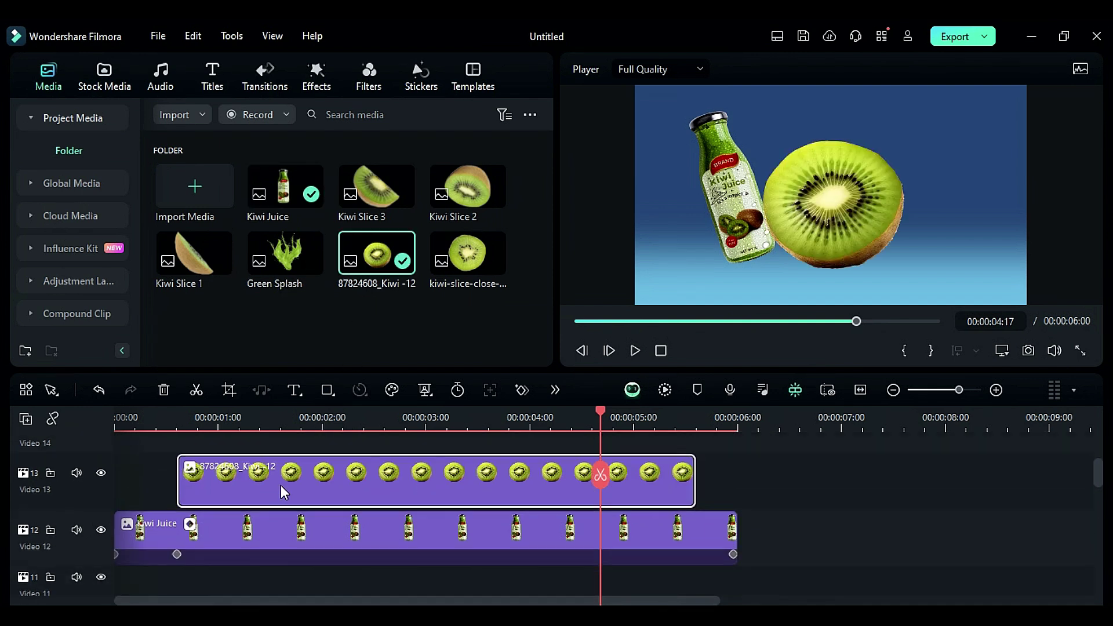
double_click(279, 479)
scroll(181, 240, up, 2)
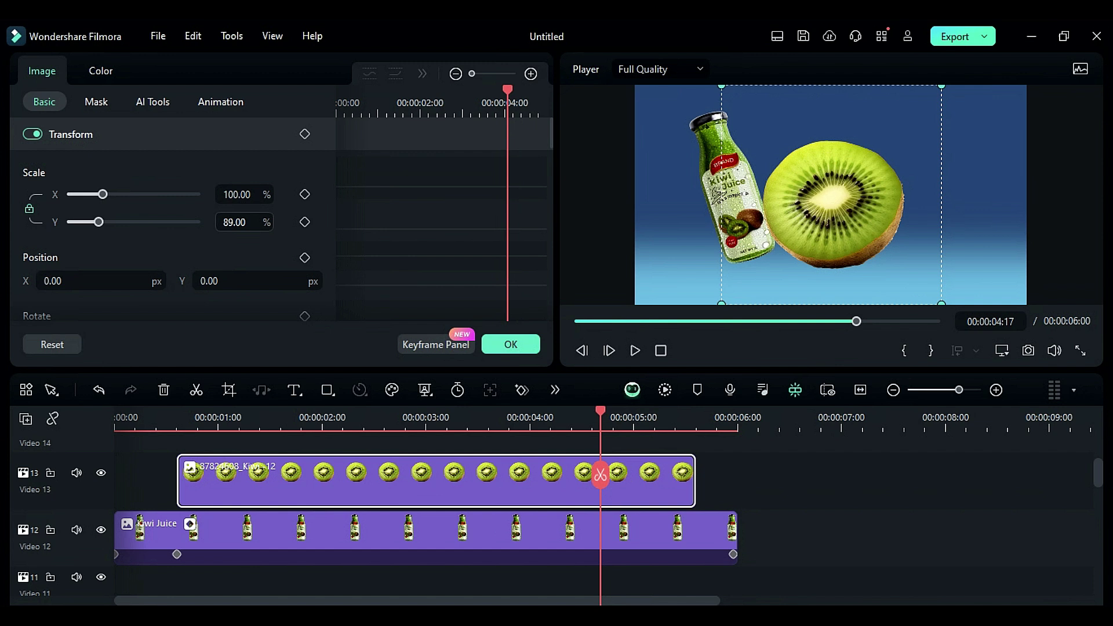
drag(102, 194, 83, 193)
mouse_move(832, 196)
mouse_down()
mouse_move(770, 200)
mouse_move(769, 98)
mouse_up()
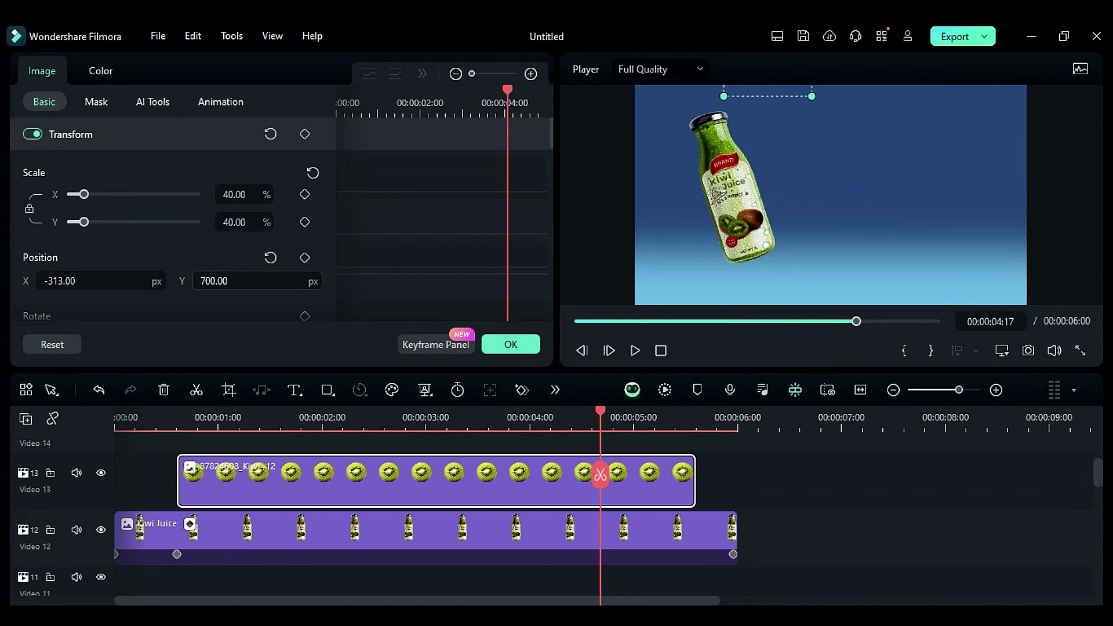
Keyframe the kiwi's position at clip start and drop it onto the bottle at the 1s mark.
key(Up)
click(303, 258)
click(189, 419)
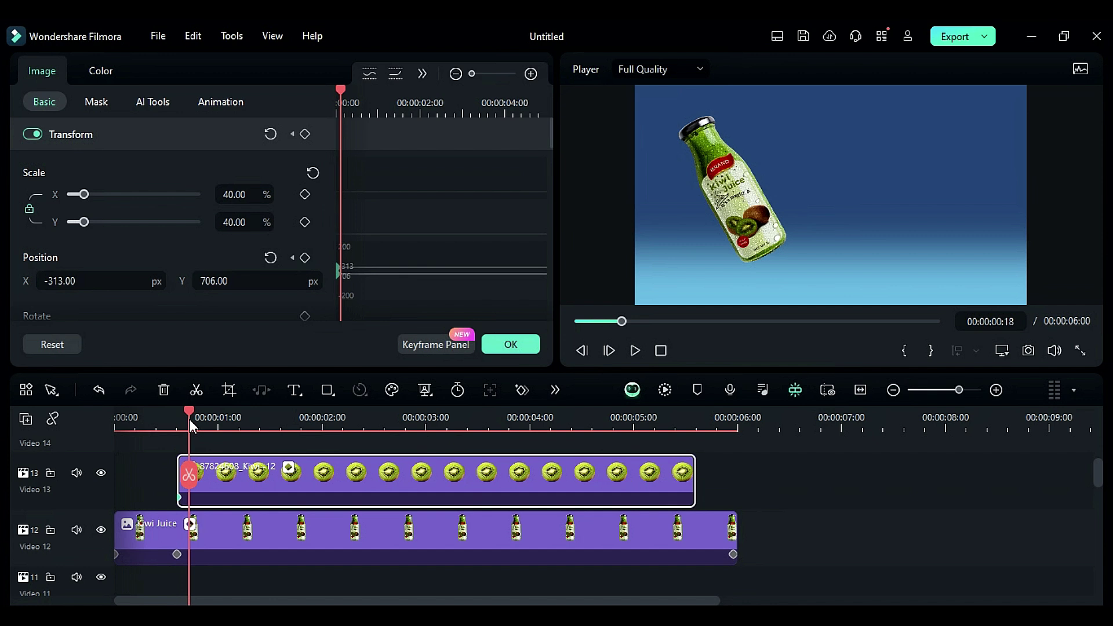
mouse_move(188, 419)
mouse_down()
mouse_move(215, 428)
mouse_move(217, 444)
mouse_up()
click(310, 488)
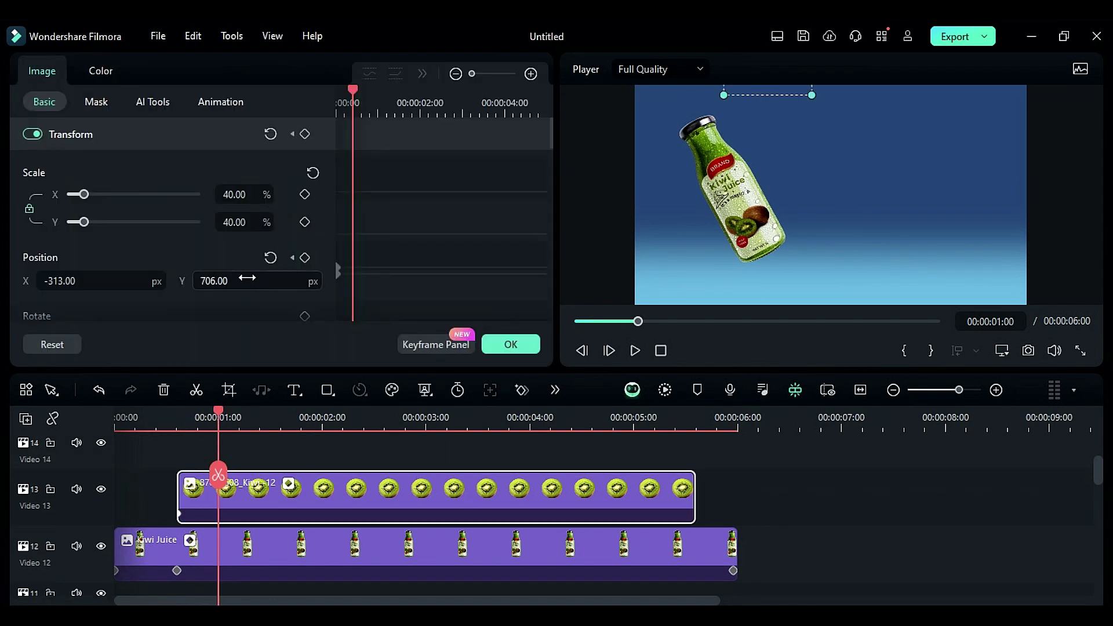
drag(769, 98, 768, 236)
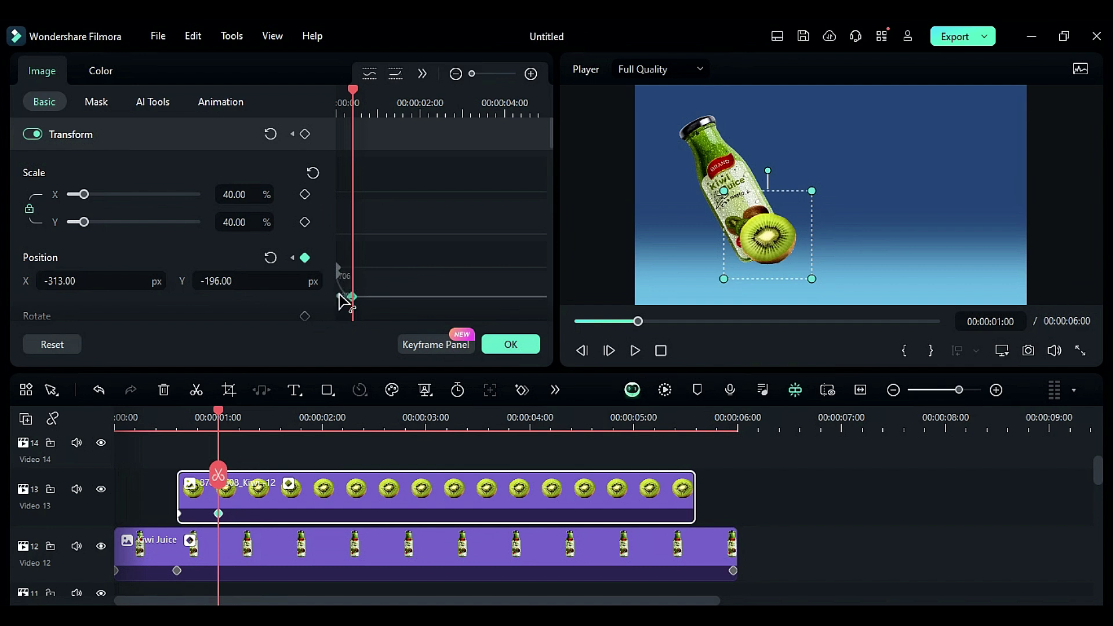
scroll(250, 300, down, 2)
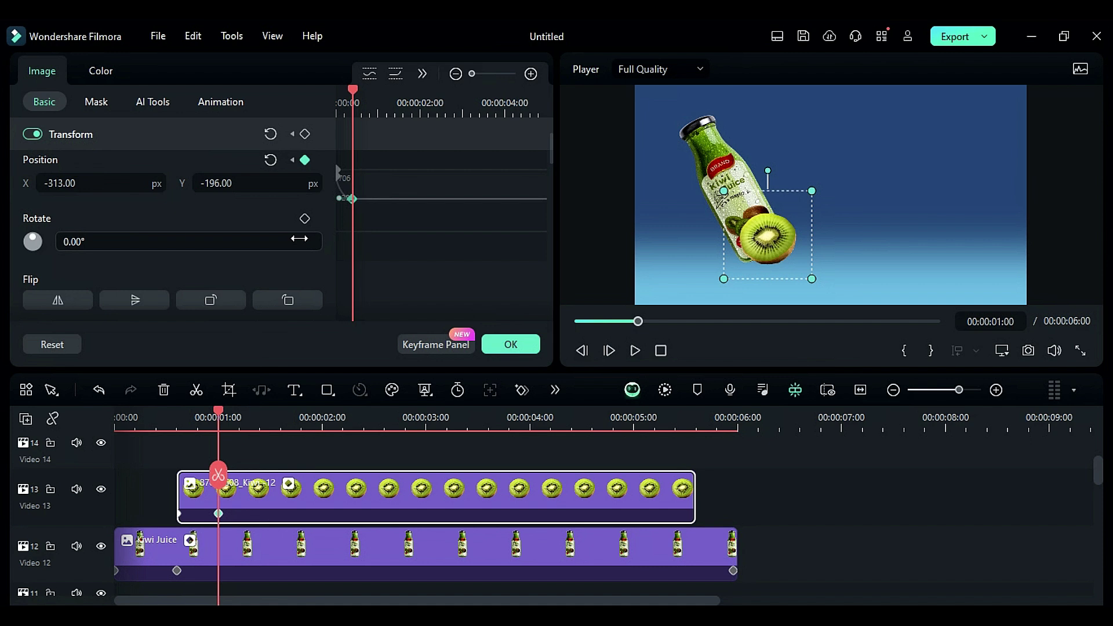
Confirm the kiwi's settled Y positions and add a -5° Rotate keyframe.
click(313, 454)
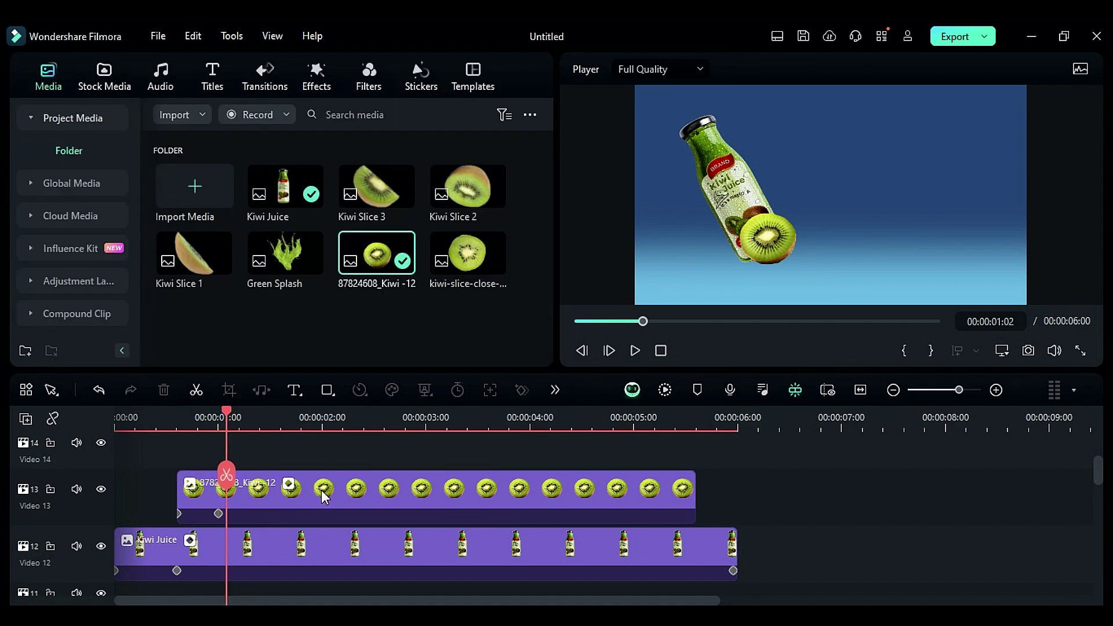
click(323, 495)
text(-180)
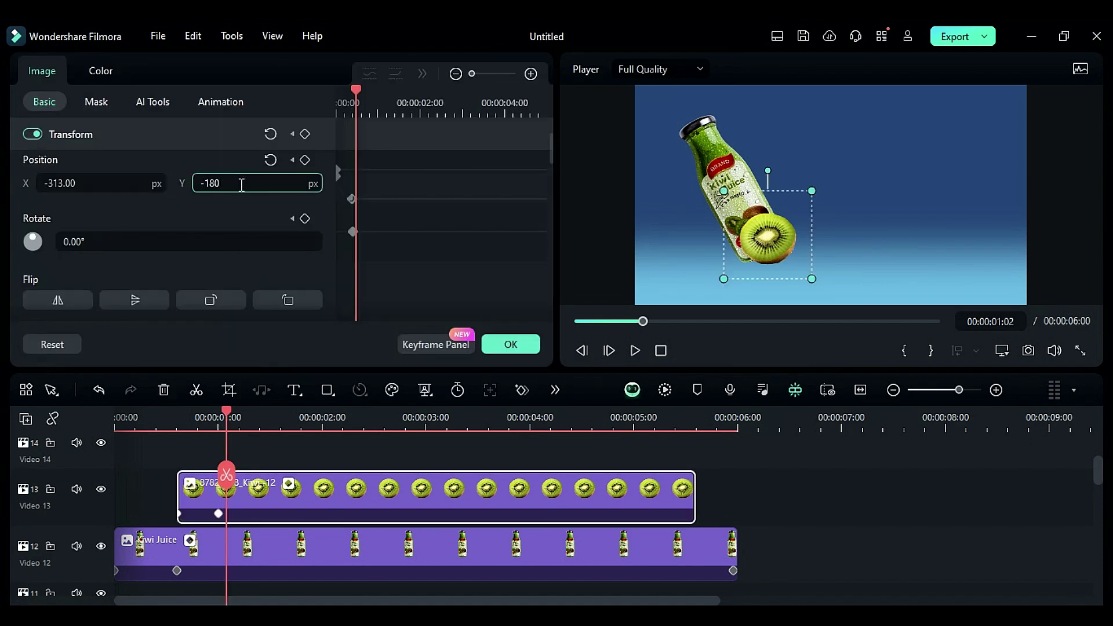
key(Return)
click(315, 471)
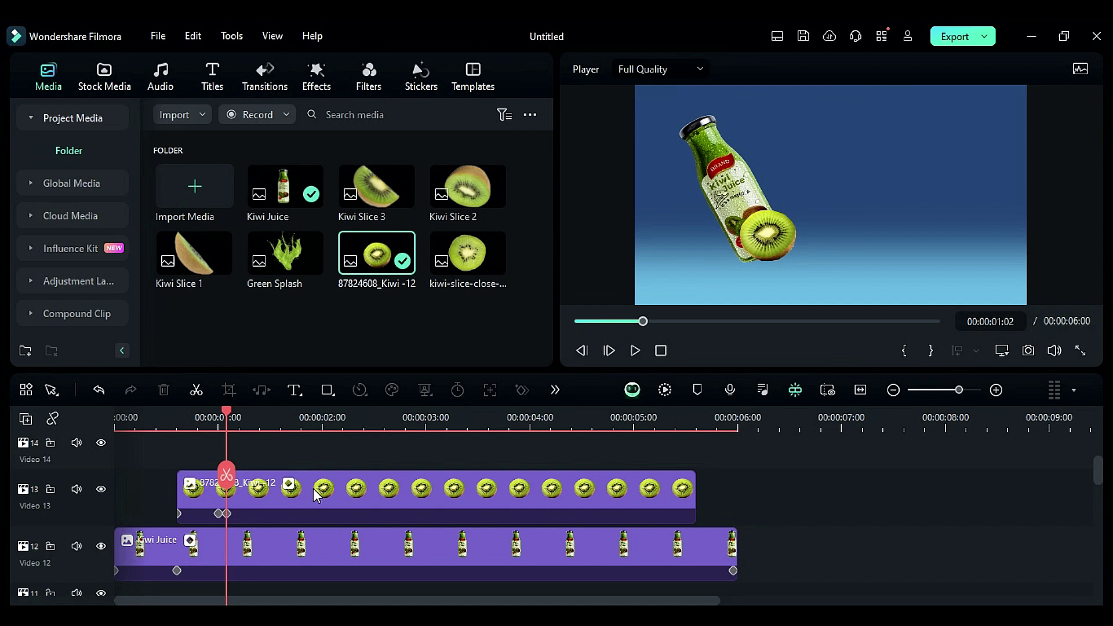
key(Right)
key(Right)
click(313, 488)
text(6)
key(Return)
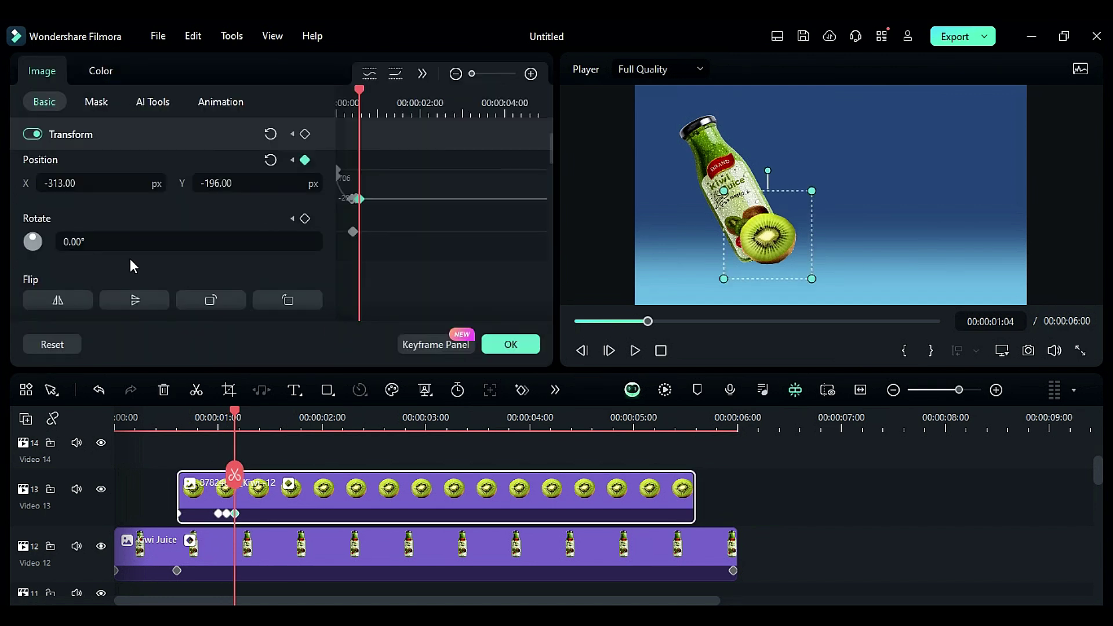
key(Return)
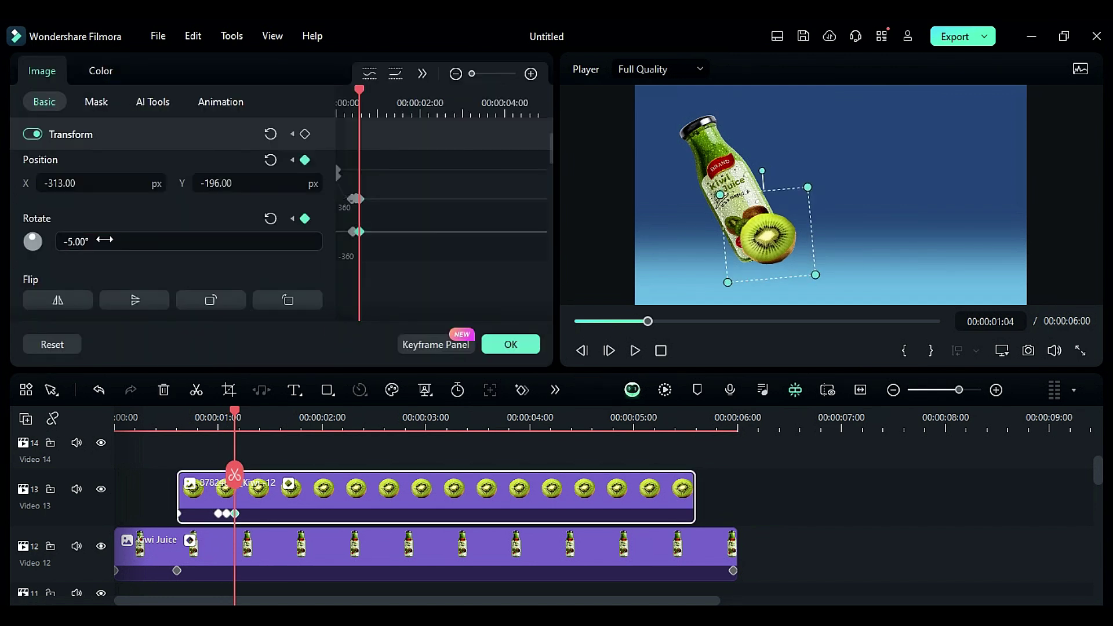
Extend the kiwi clip to six seconds and play the drop animation.
drag(694, 496, 737, 495)
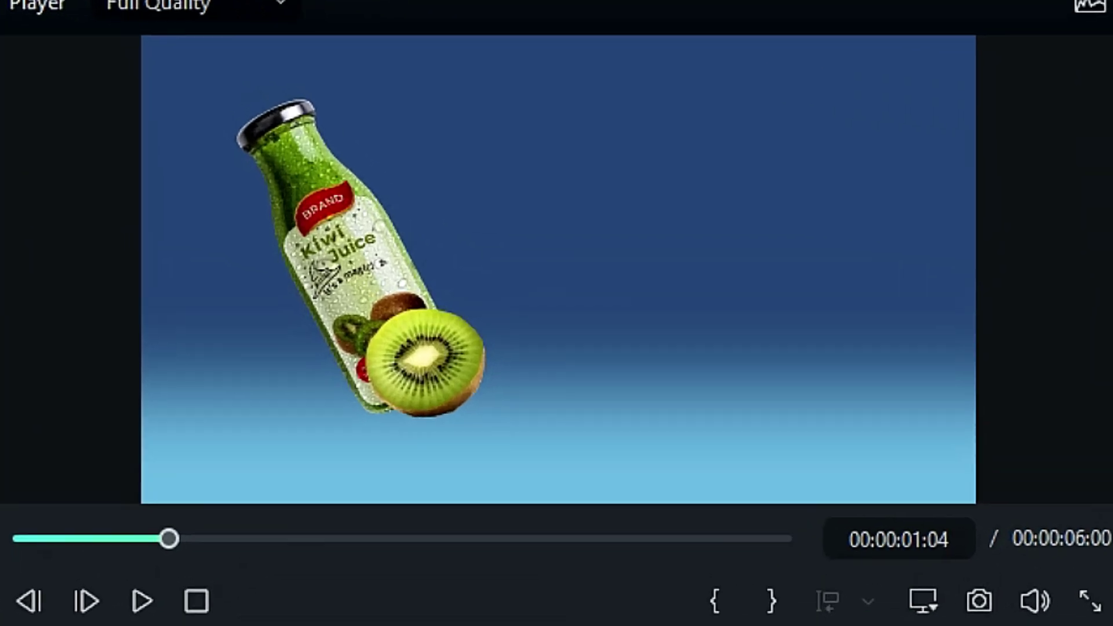
drag(169, 540, 87, 539)
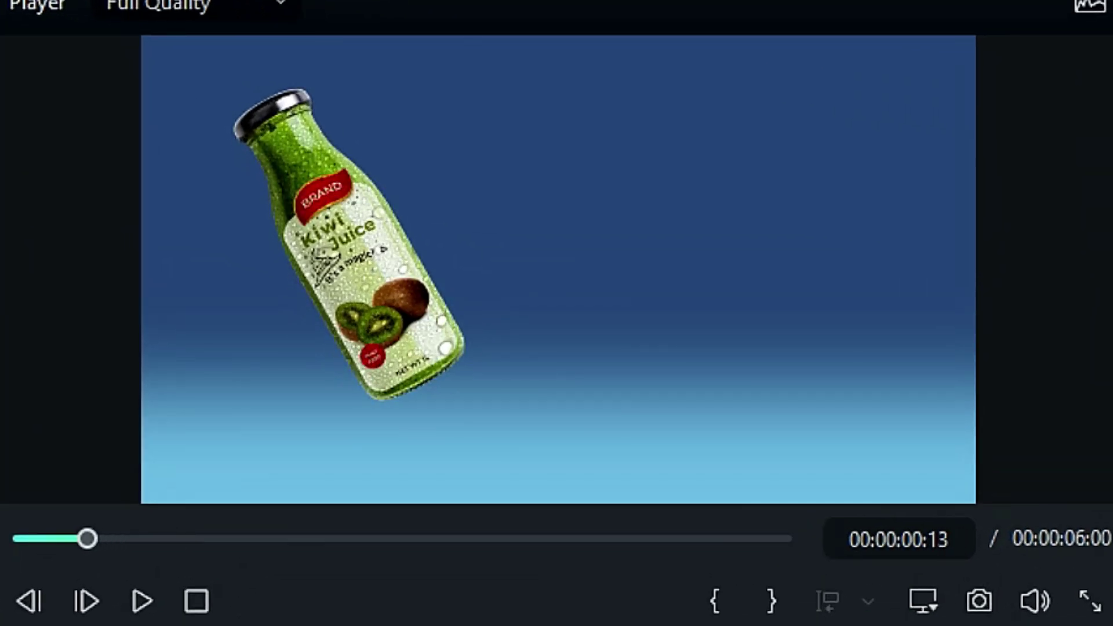
key(space)
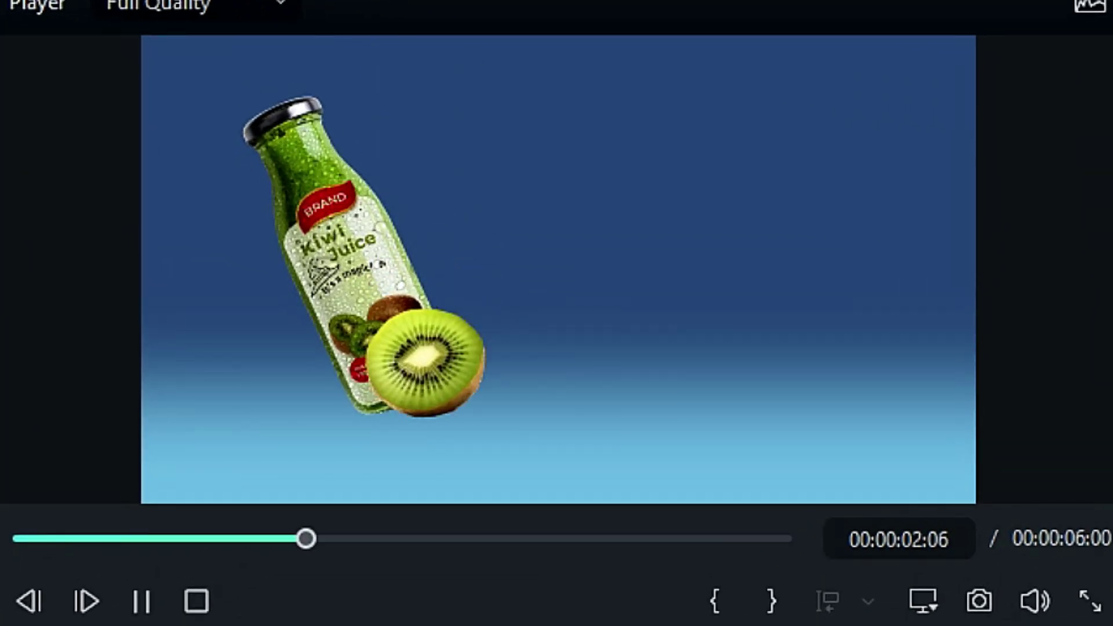
Add Kiwi Slice 3 full length, scaled 17%, rotated -73° and tucked behind the bottle.
key(space)
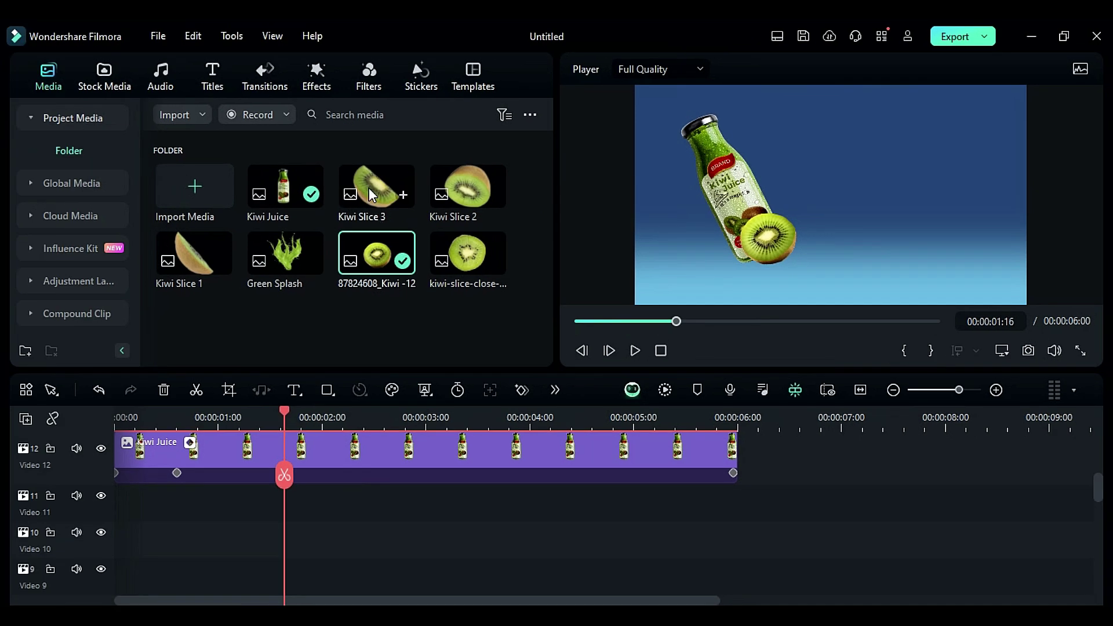
drag(372, 187, 181, 540)
drag(691, 545, 737, 546)
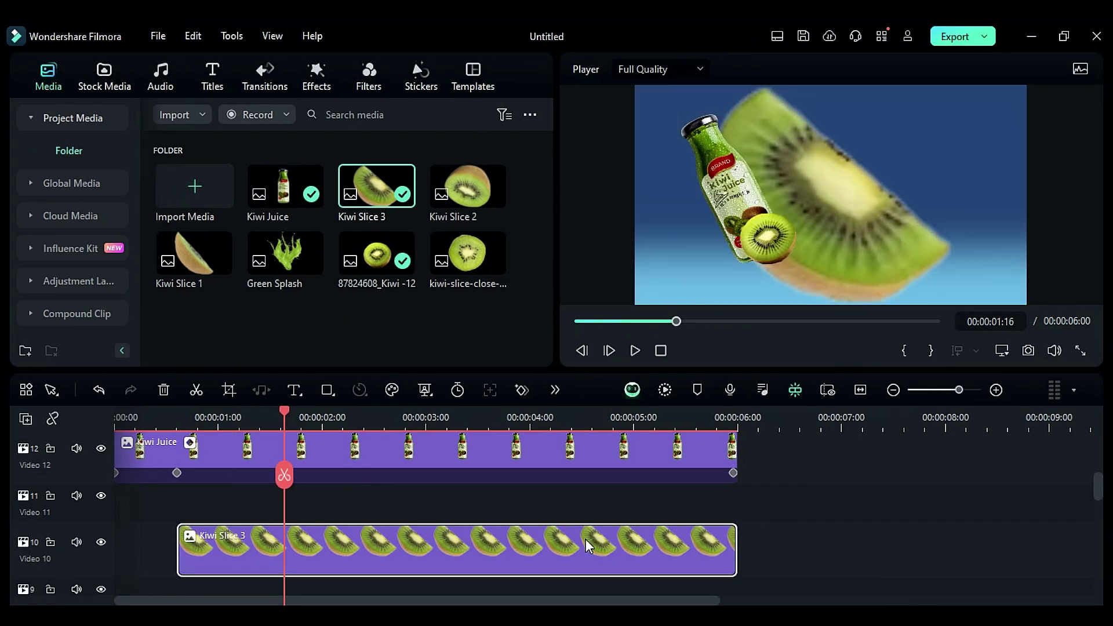
double_click(521, 547)
drag(247, 208, 175, 210)
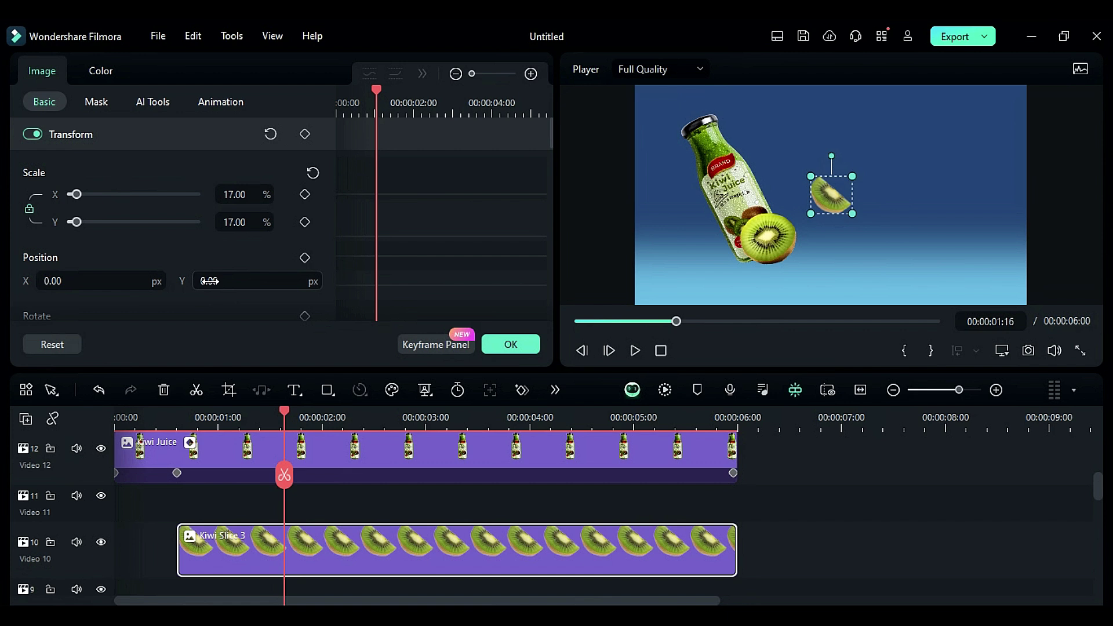
scroll(209, 282, down, 2)
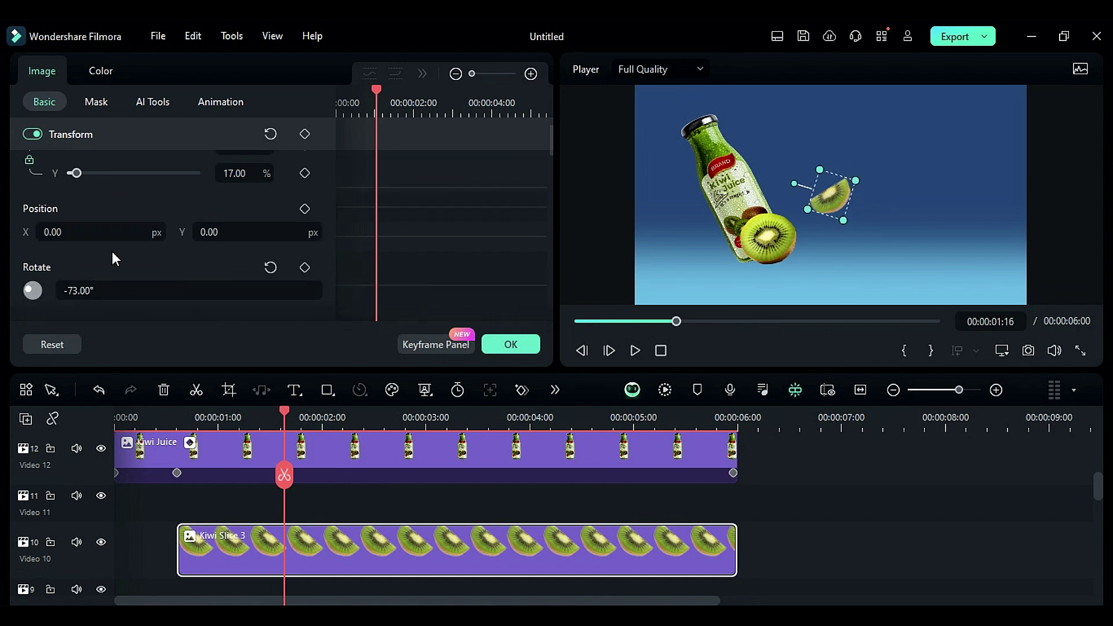
drag(109, 232, 52, 232)
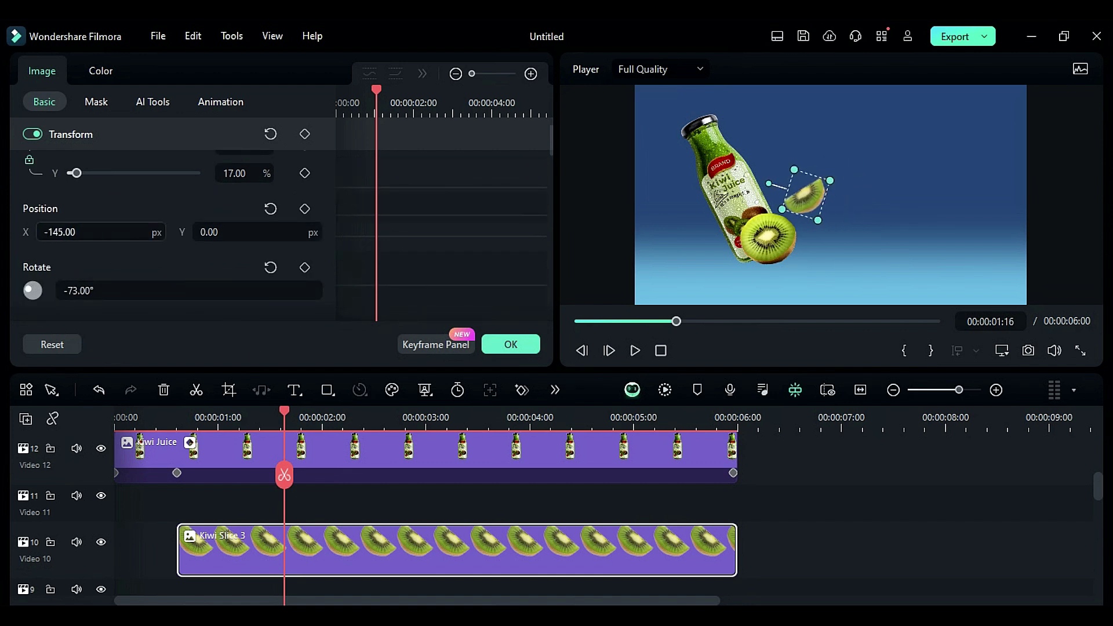
Keyframe Position and Rotate so the slice flies from behind the bottle to the upper right.
click(174, 421)
click(305, 209)
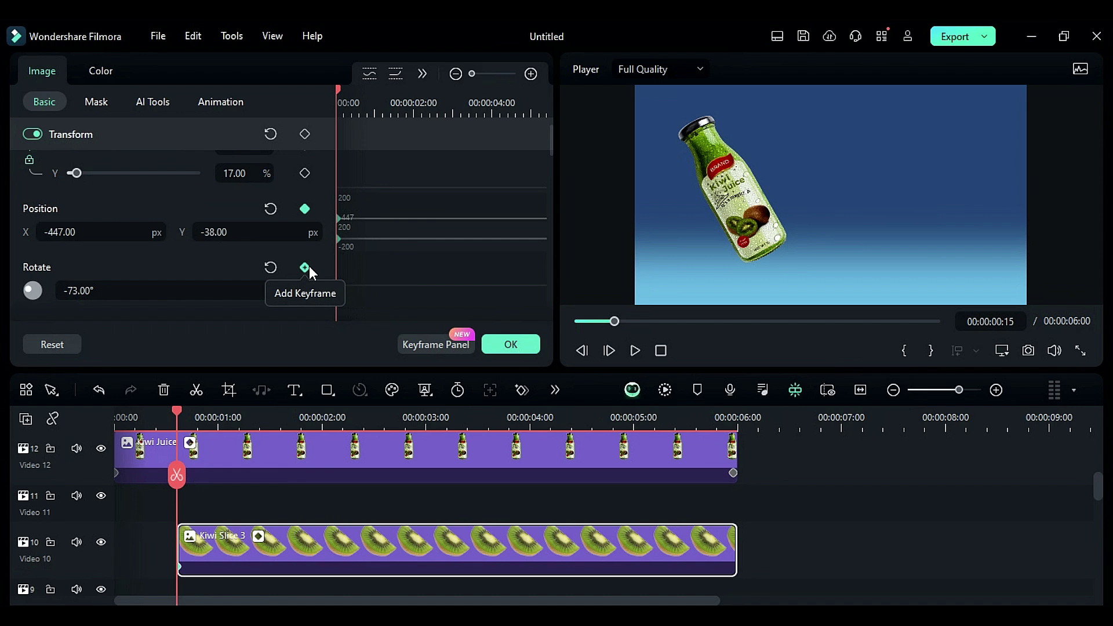
click(304, 267)
drag(176, 415, 239, 442)
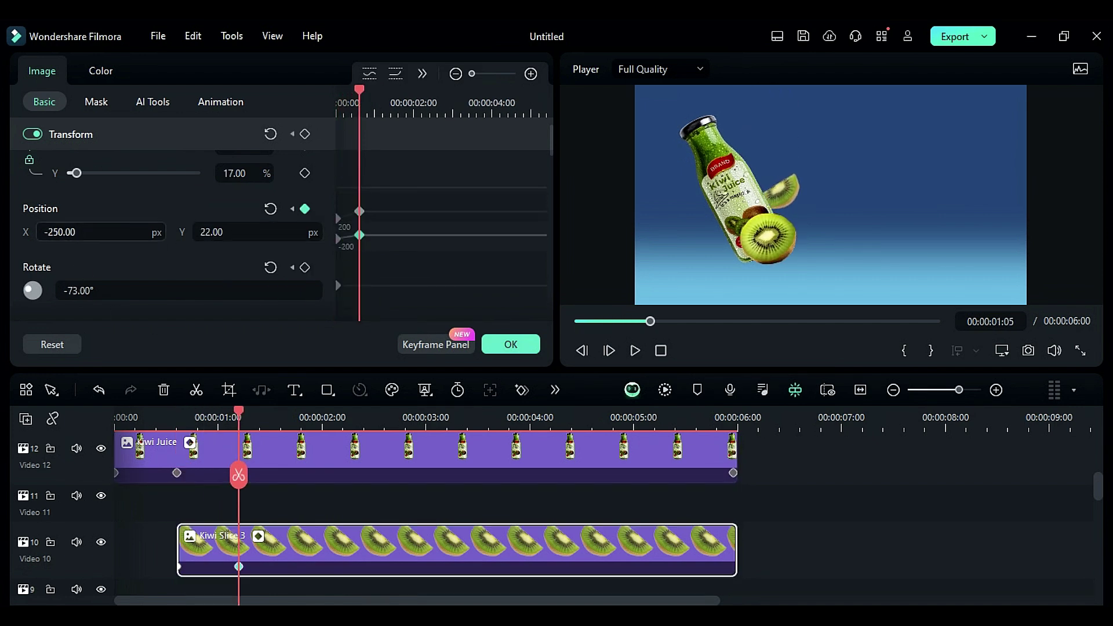
drag(239, 413, 730, 405)
drag(61, 232, 130, 232)
drag(210, 231, 261, 232)
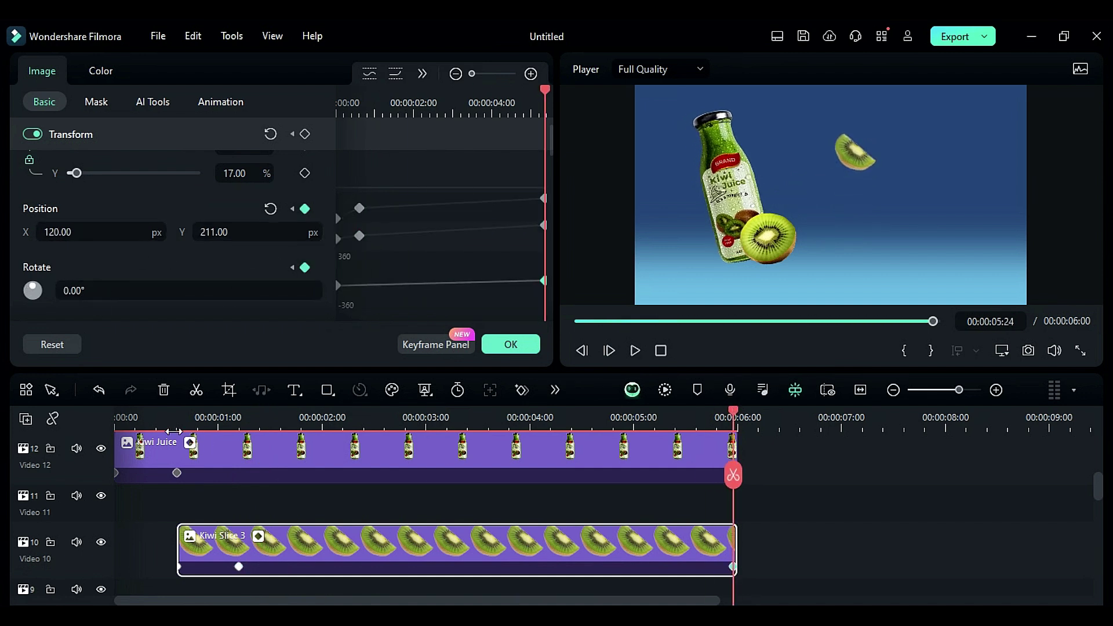
Preview the slice's flight and check Kiwi Slice 1's close-up motion.
click(175, 417)
key(space)
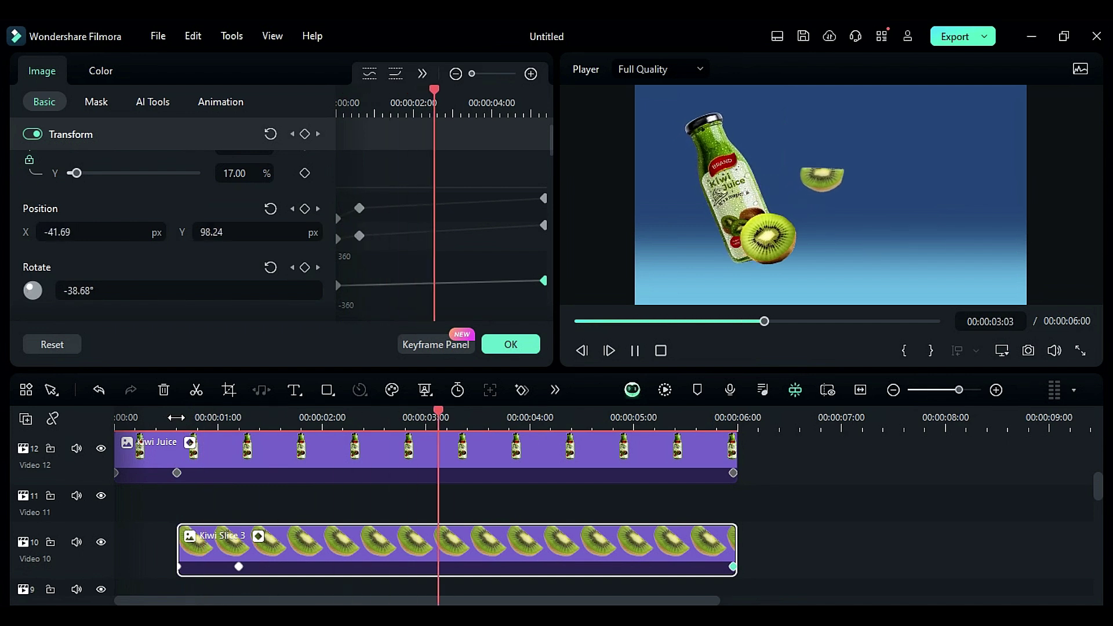
scroll(360, 558, down, 2)
click(360, 504)
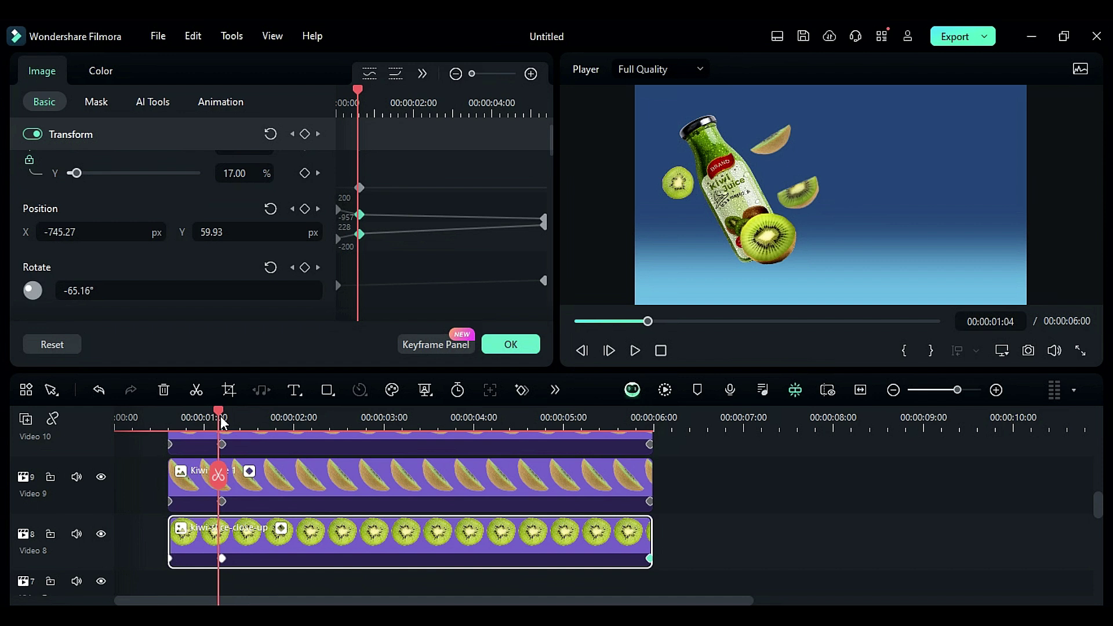
mouse_move(222, 422)
mouse_down()
mouse_move(169, 422)
mouse_move(191, 422)
mouse_move(180, 422)
mouse_up()
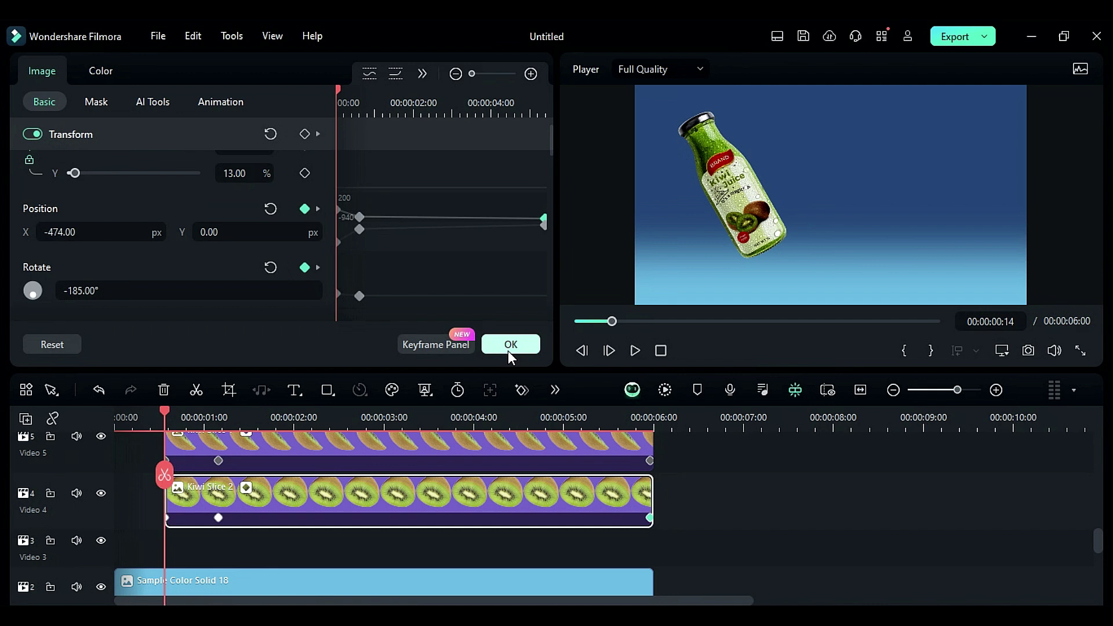
Add Green Splash for six seconds, tilted behind the bottle and squashed to 20% height.
click(508, 351)
drag(296, 288, 178, 557)
drag(614, 557, 655, 556)
double_click(643, 549)
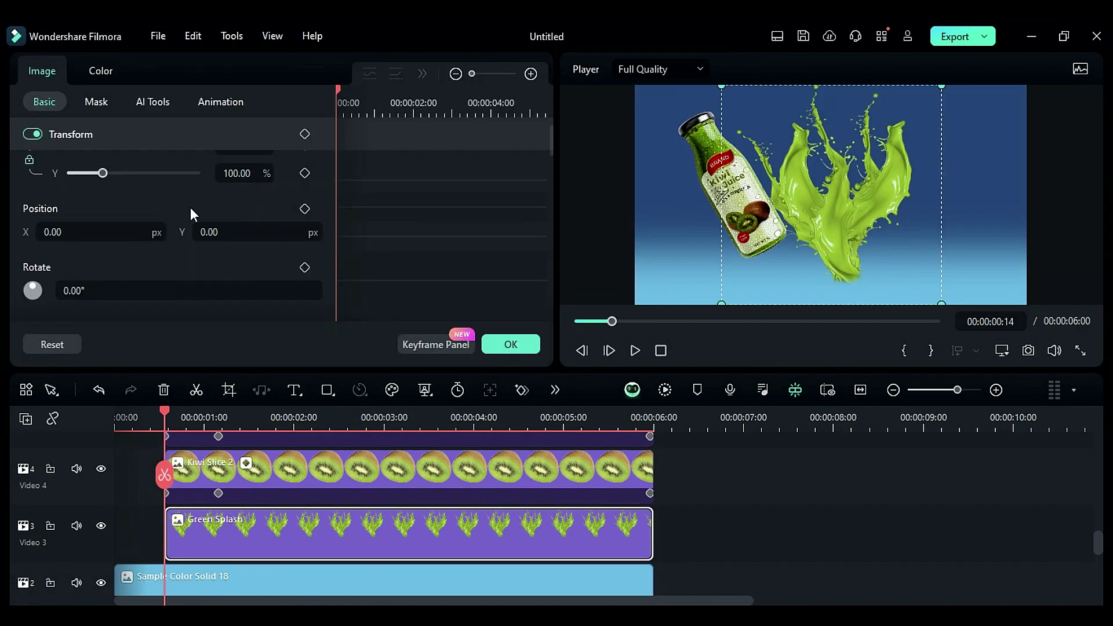
drag(82, 233, 52, 233)
drag(79, 291, 61, 291)
drag(70, 233, 52, 233)
drag(217, 234, 204, 233)
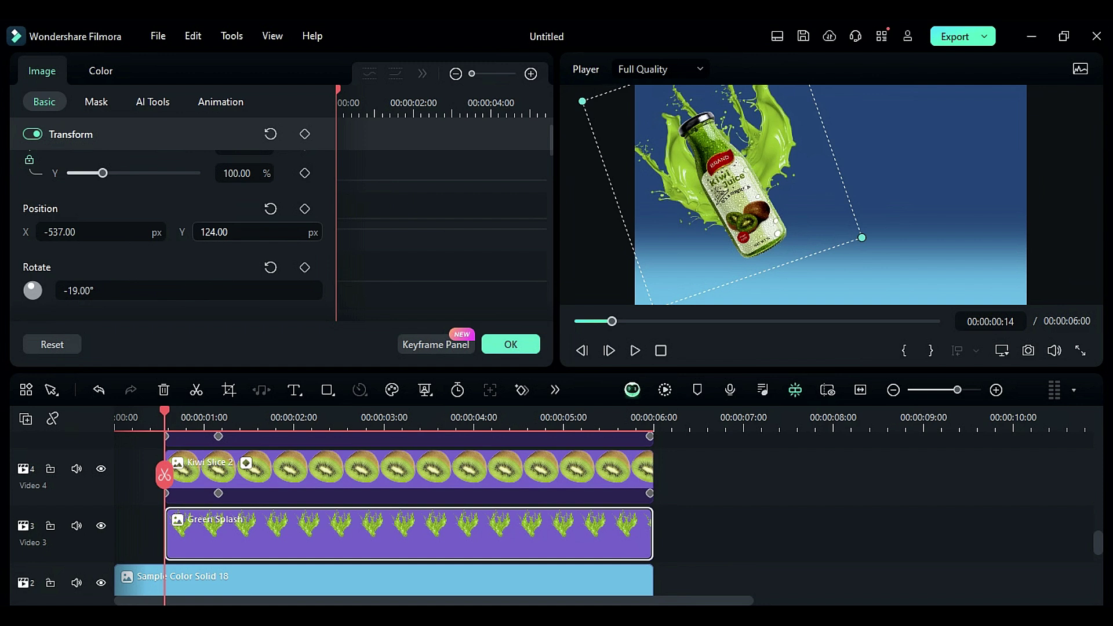
drag(79, 291, 184, 257)
drag(102, 173, 76, 173)
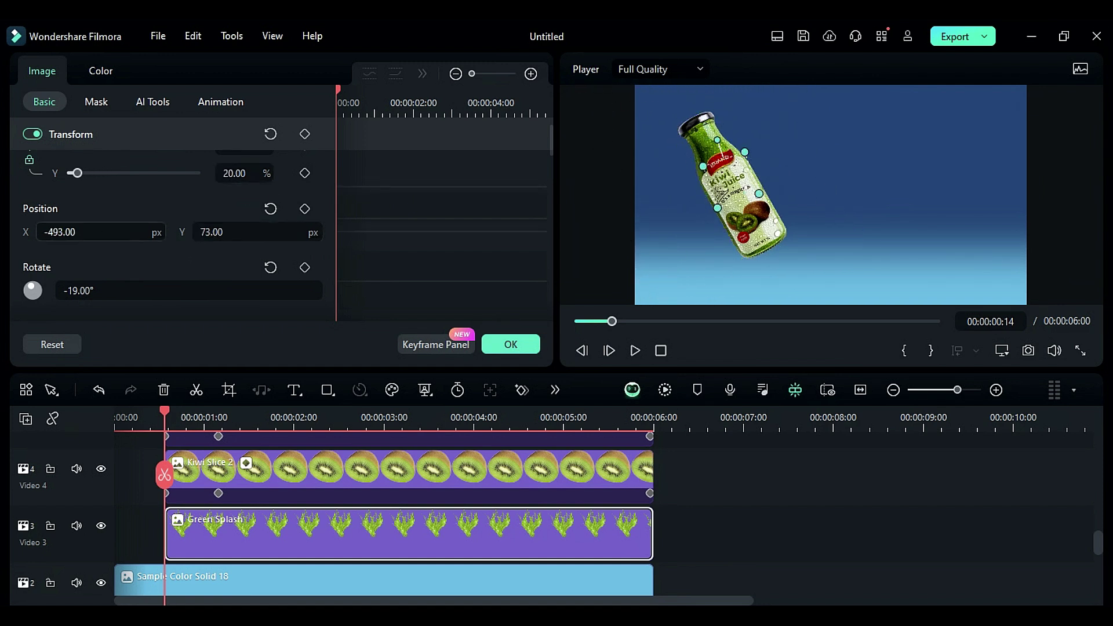
Keyframe the splash at 0:14, 1:04 and 5:24 growing Scale Y to 93 then 113, Position Y 144.
click(304, 134)
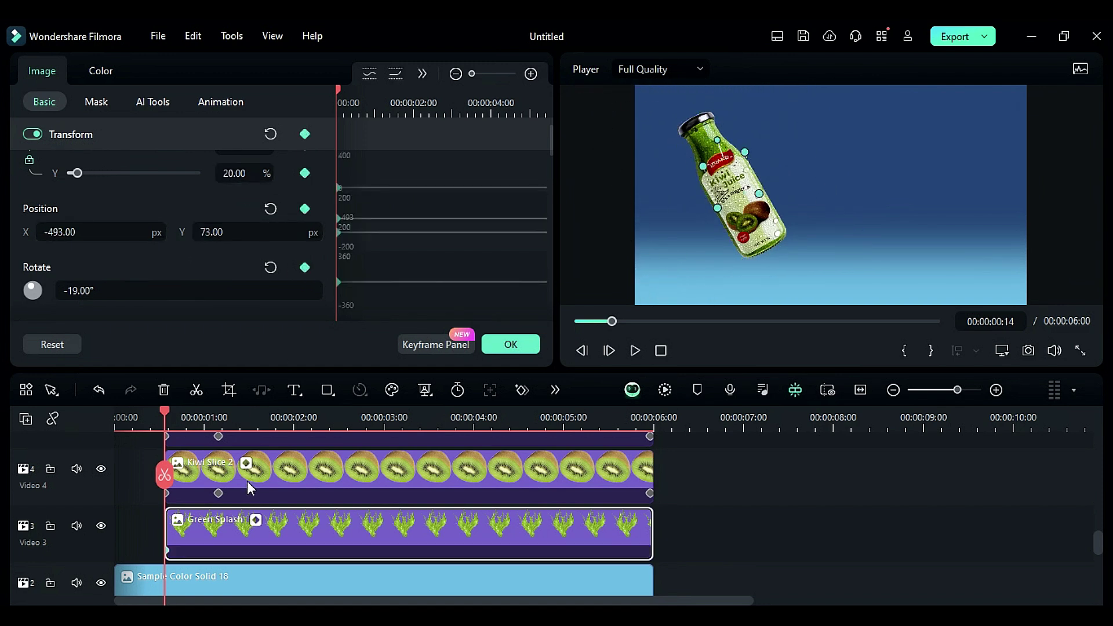
drag(166, 411, 220, 462)
drag(236, 177, 261, 177)
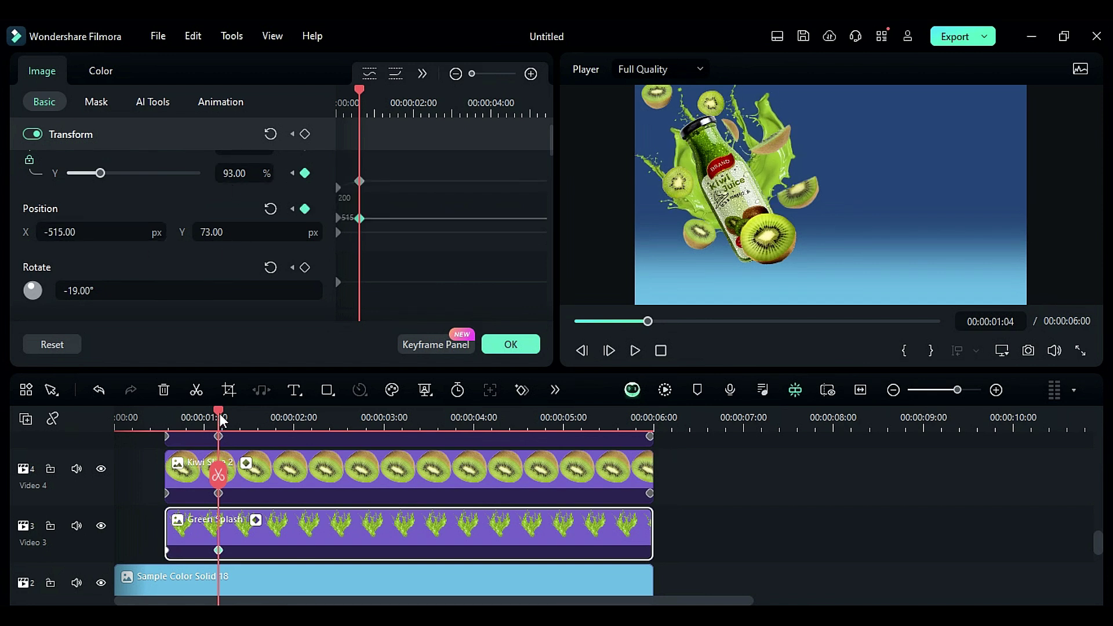
drag(219, 413, 651, 413)
drag(100, 173, 106, 173)
drag(181, 232, 175, 245)
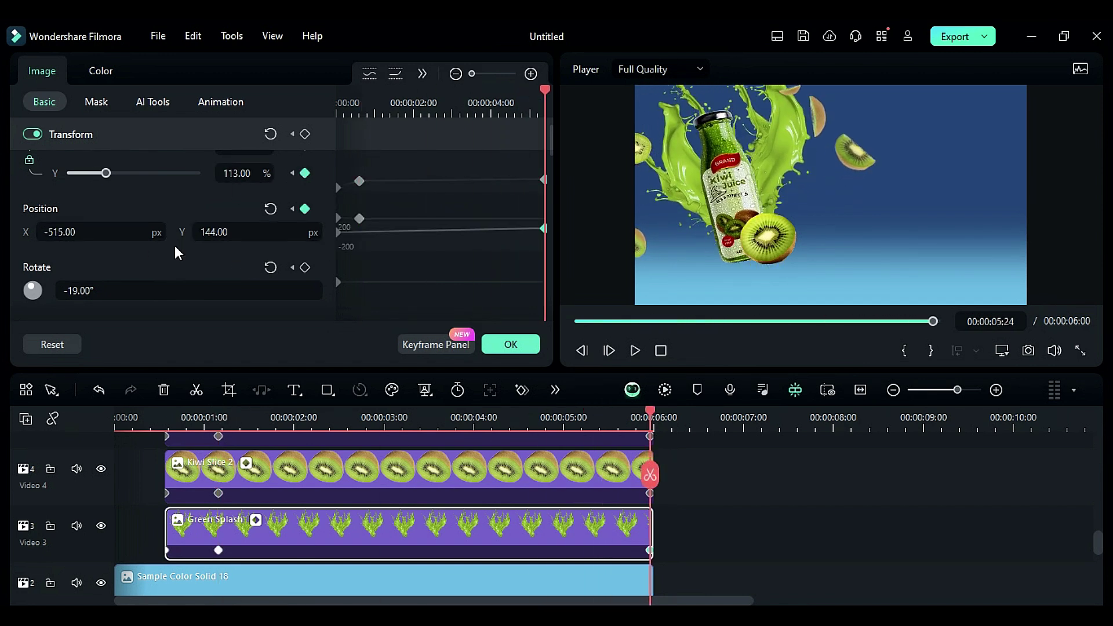
drag(106, 174, 110, 172)
drag(651, 414, 165, 414)
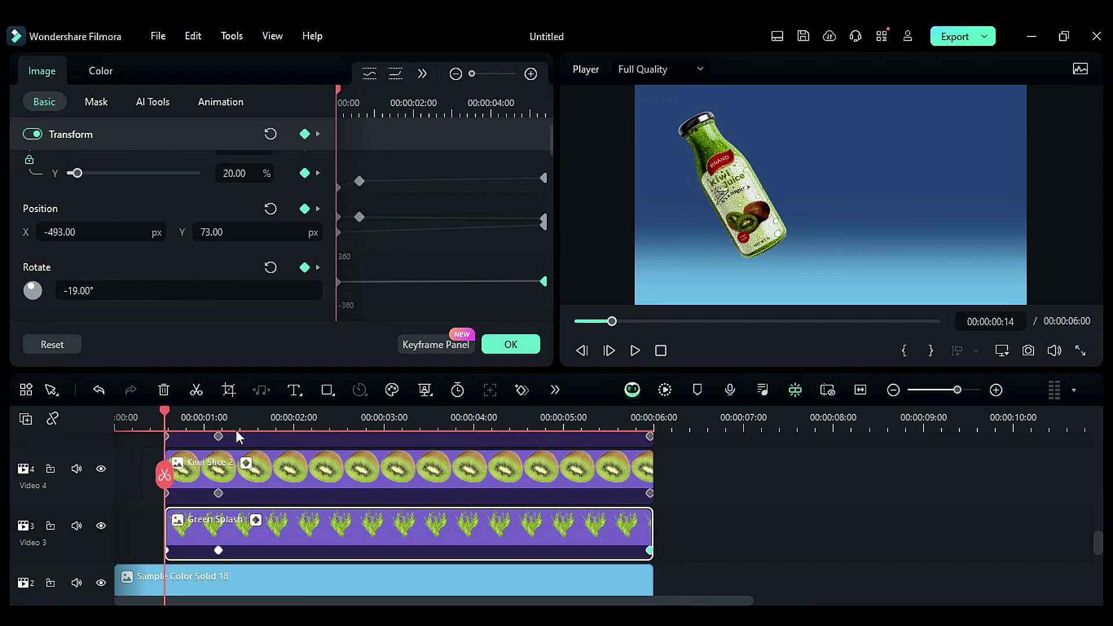
scroll(285, 512, up, 3)
scroll(293, 514, up, 3)
scroll(293, 516, up, 2)
Add a six-second Black solid on Video 11 with a flattened, blurred circle mask as a shadow.
click(294, 516)
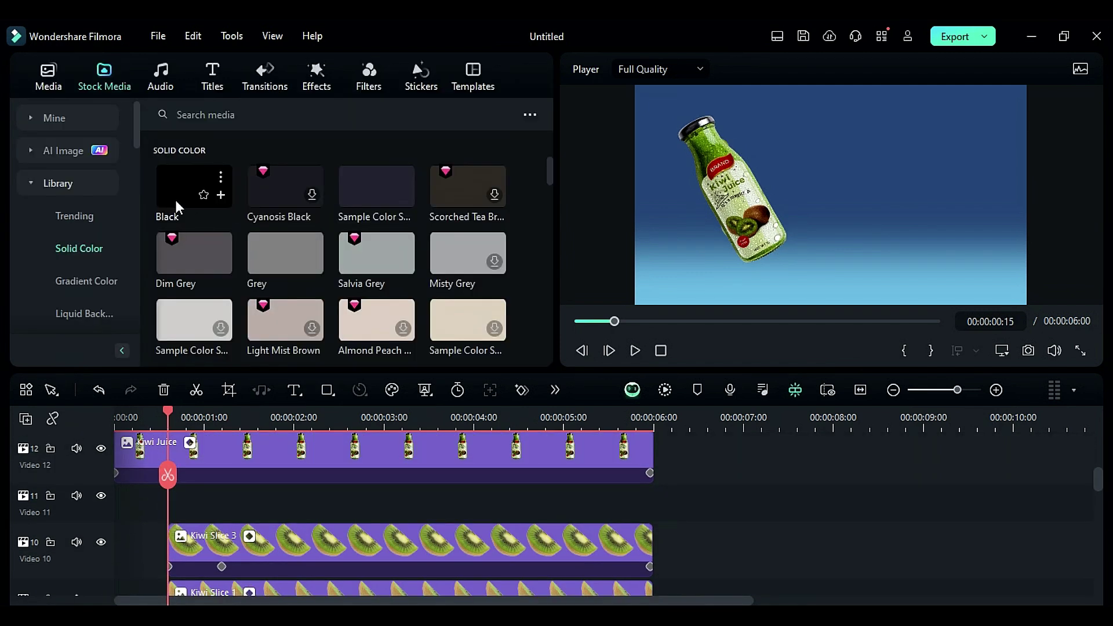
drag(176, 207, 200, 513)
drag(616, 520, 649, 521)
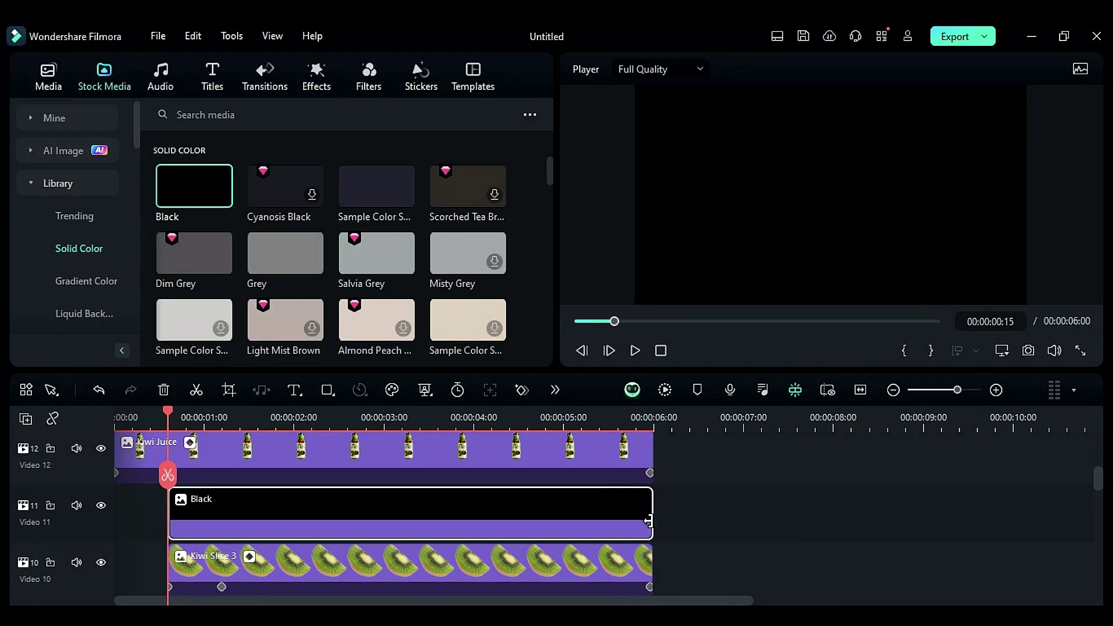
click(102, 105)
click(287, 141)
scroll(139, 259, down, 3)
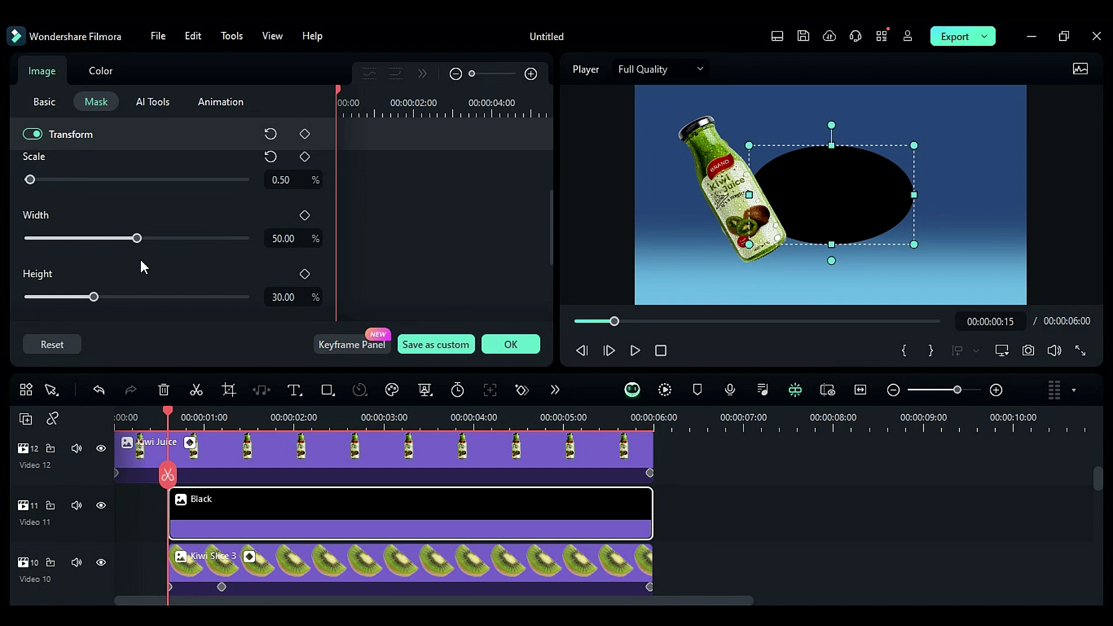
drag(101, 298, 52, 300)
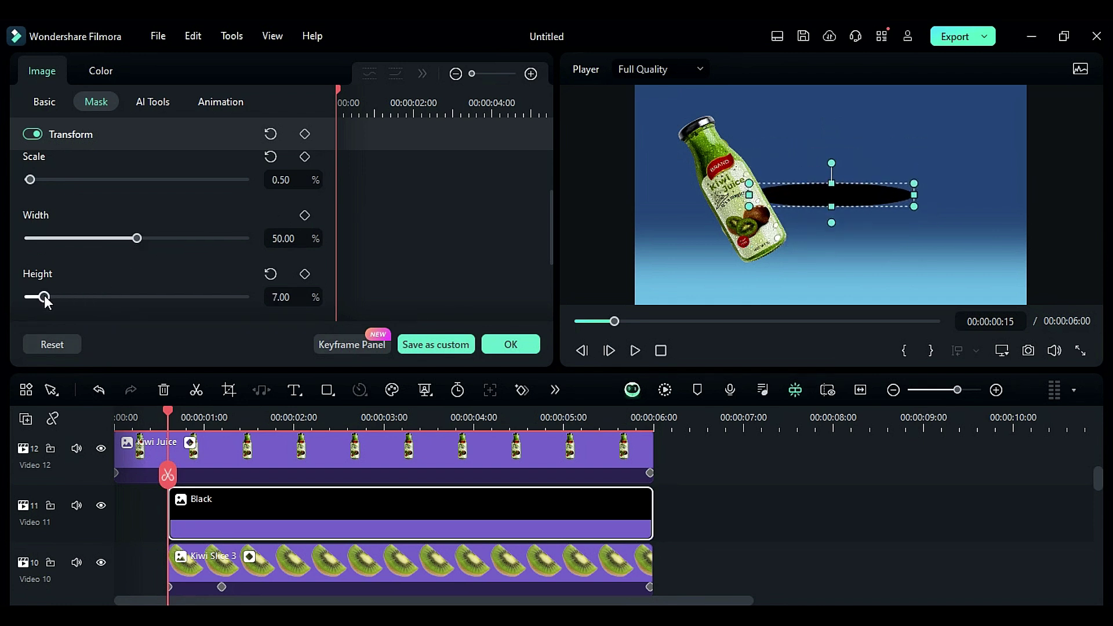
scroll(74, 277, down, 3)
drag(43, 299, 37, 270)
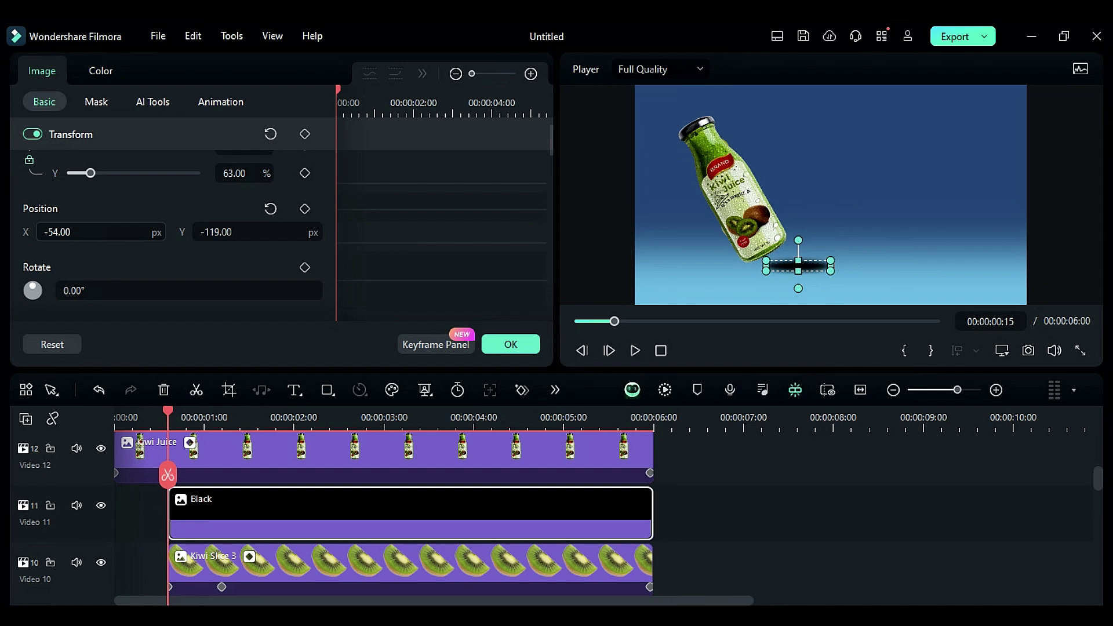
Keyframe the shadow's opacity from 0 at the start rising by one second.
mouse_move(195, 420)
mouse_down()
mouse_move(222, 418)
mouse_move(169, 422)
mouse_up()
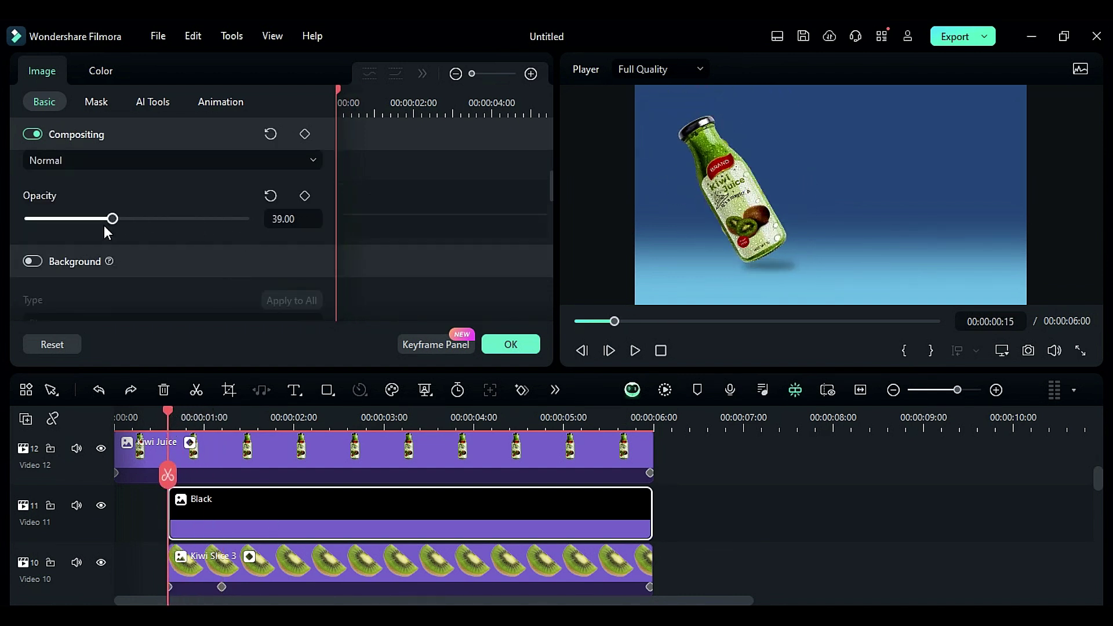
click(305, 196)
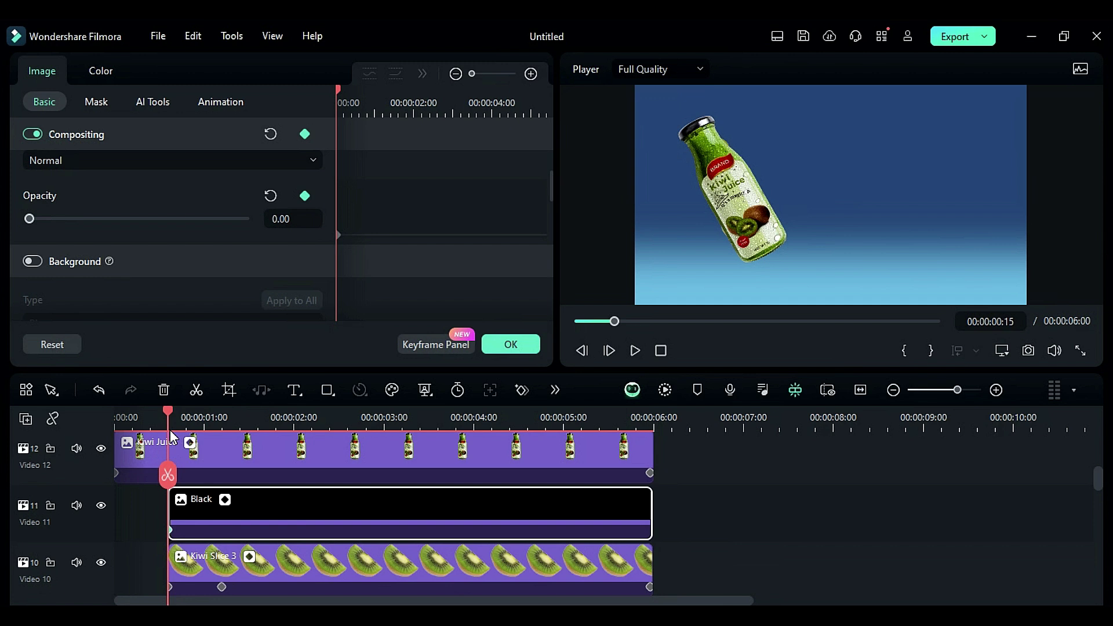
drag(168, 417, 210, 417)
scroll(226, 469, up, 2)
scroll(251, 498, down, 1)
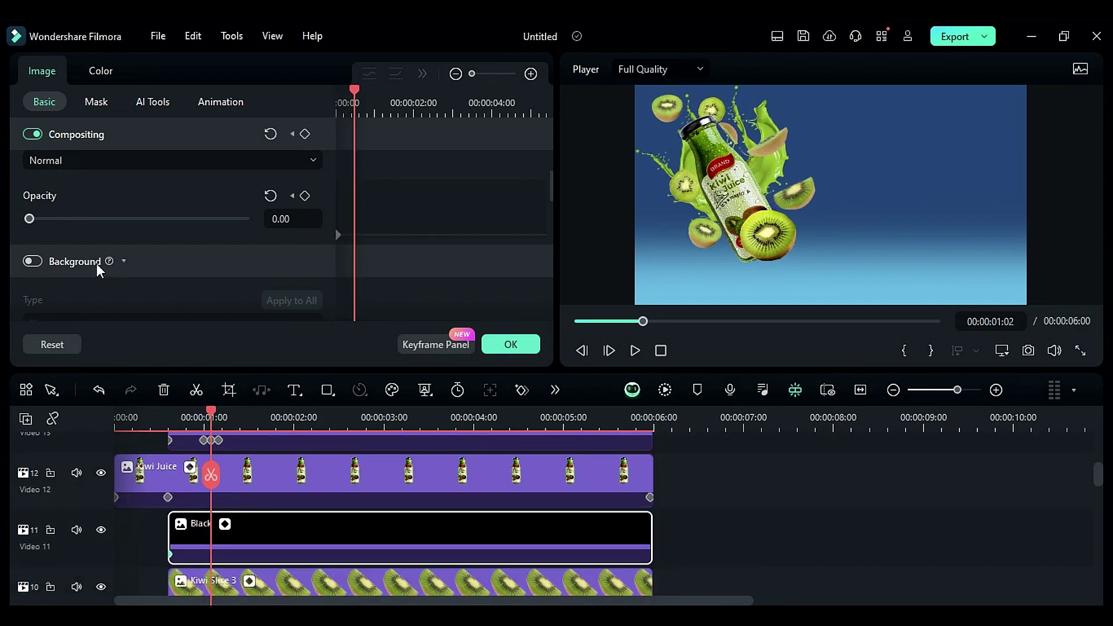
drag(133, 222, 149, 221)
Add a Default Title from Titles starting 20 frames in.
click(511, 344)
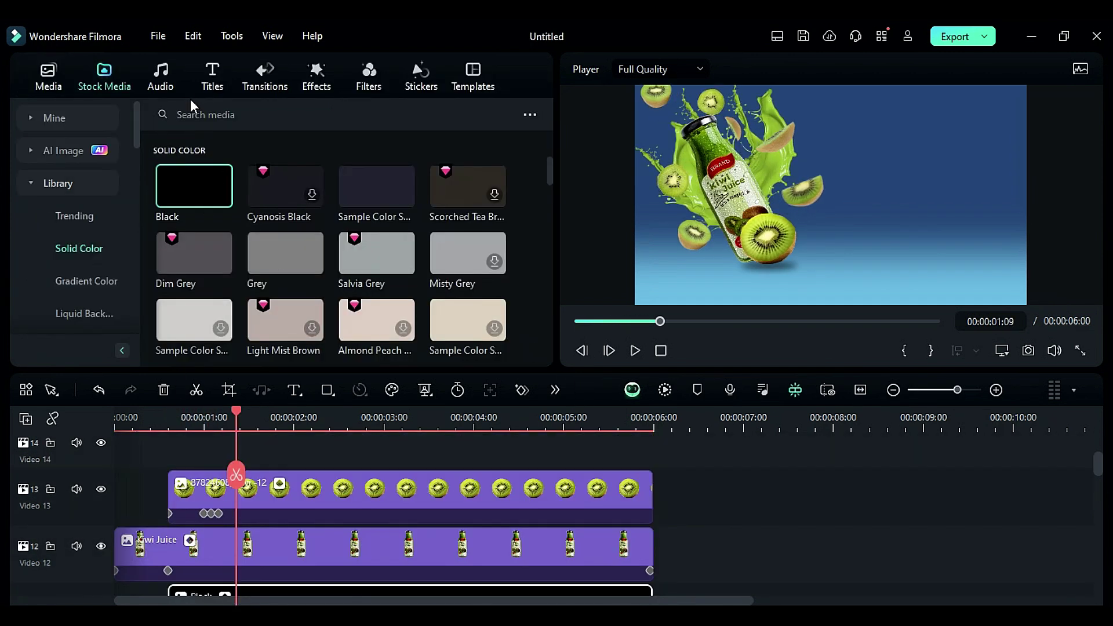
click(205, 86)
scroll(226, 305, down, 5)
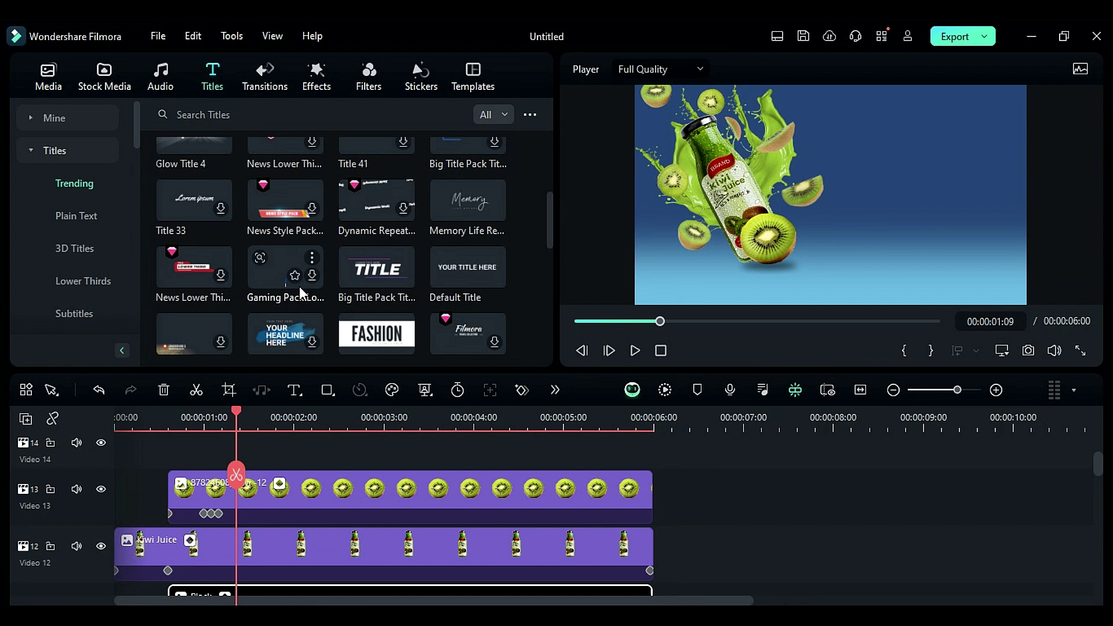
scroll(299, 287, down, 2)
drag(462, 160, 257, 458)
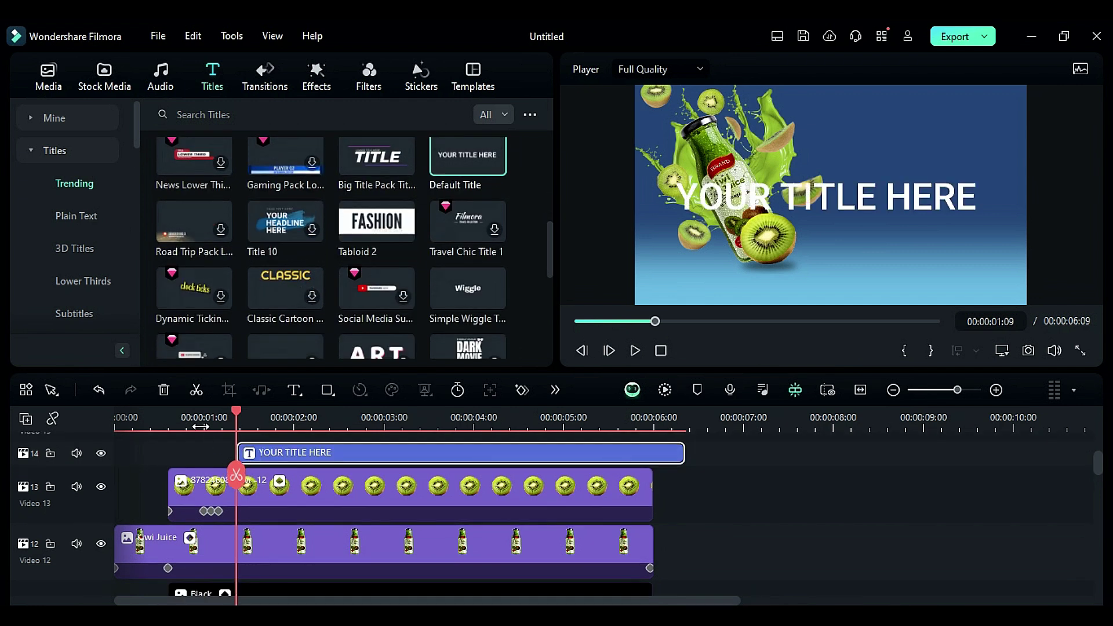
drag(171, 419, 189, 430)
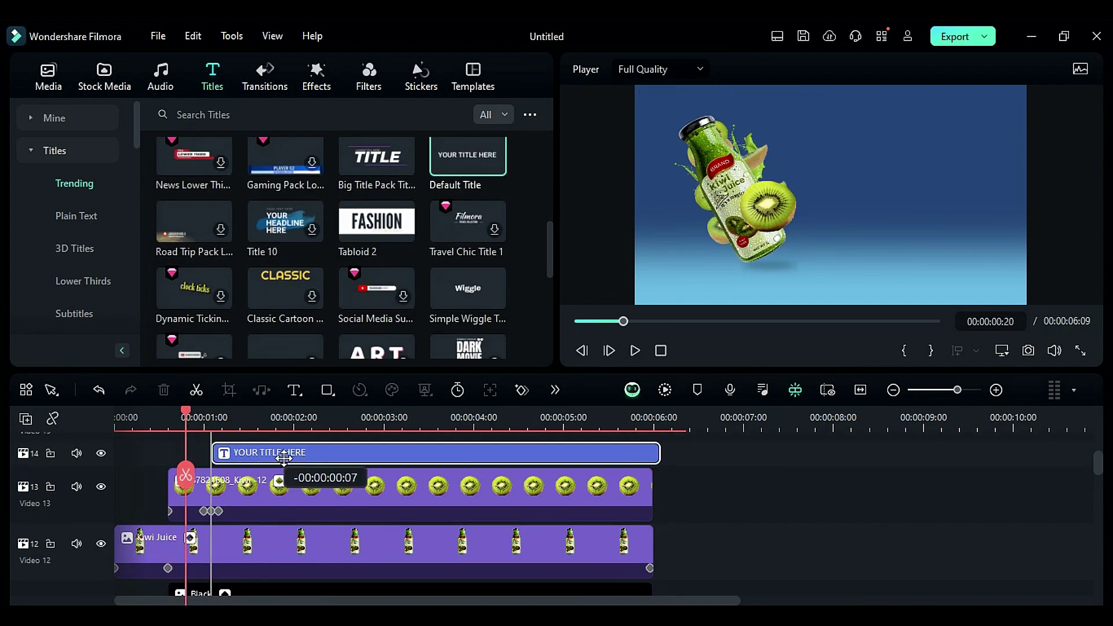
drag(284, 459, 260, 458)
Set the title text to KIWI JUICE and shorten its In animation.
double_click(626, 455)
text(KIWI )
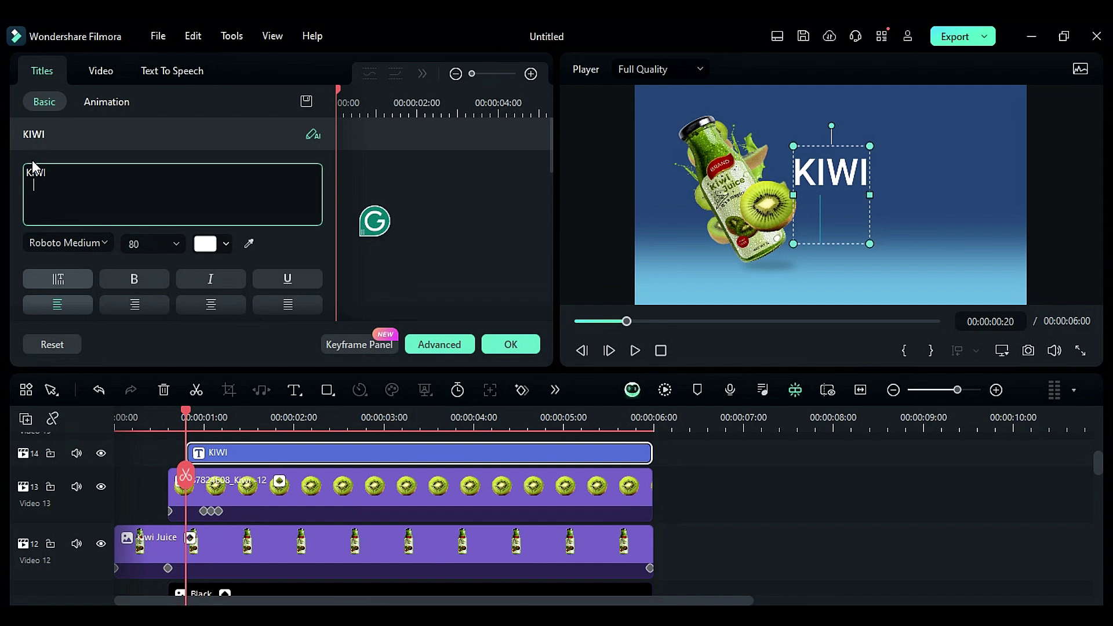
text(    JUICE)
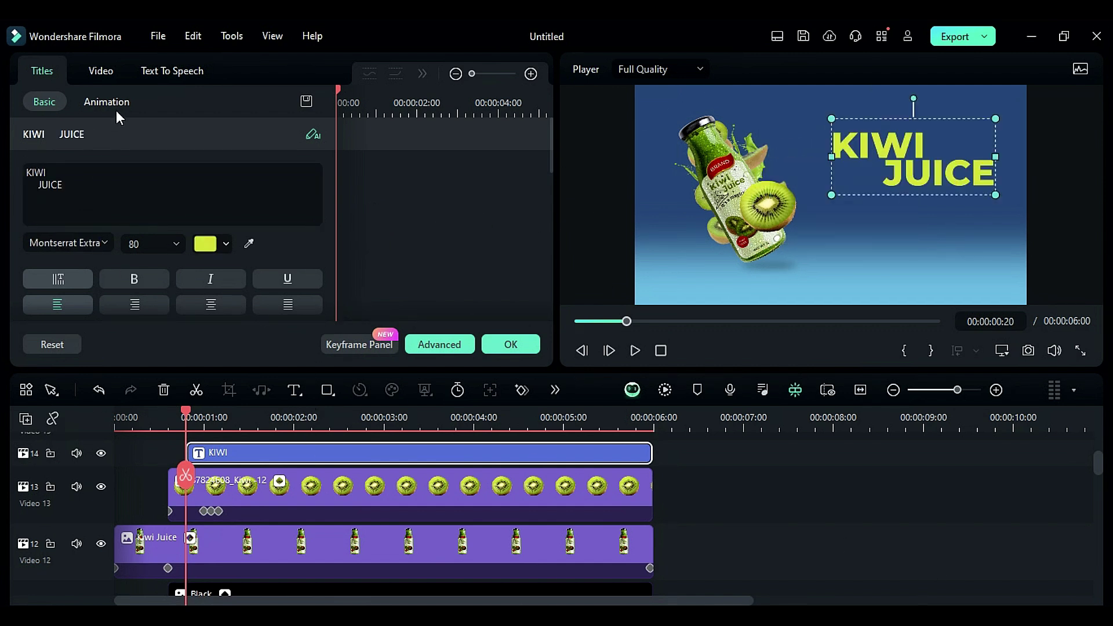
click(111, 103)
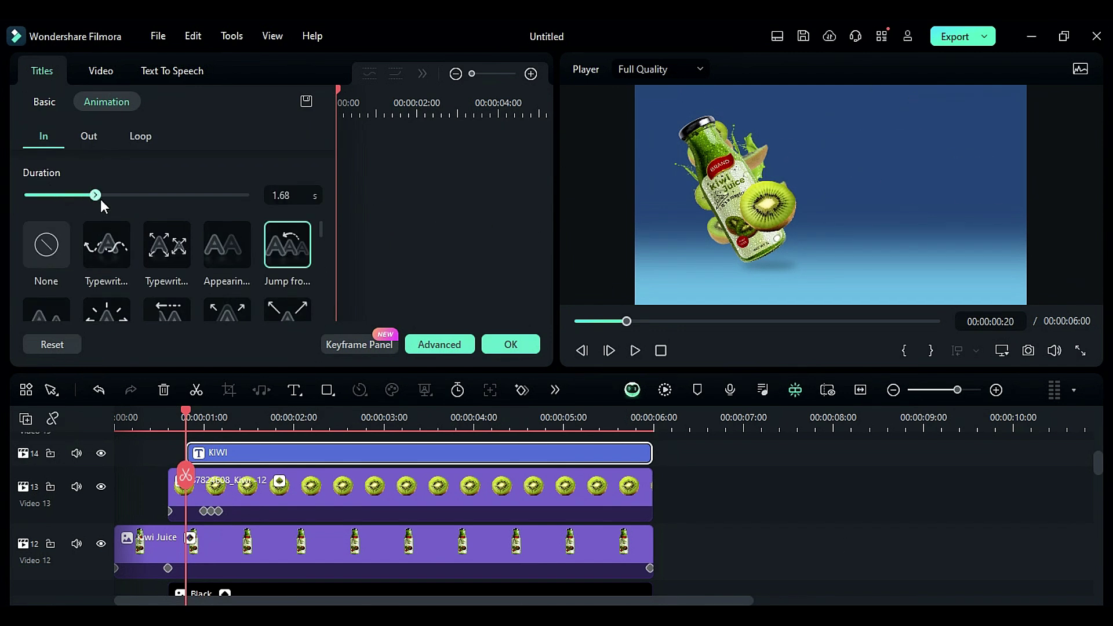
drag(112, 198, 108, 198)
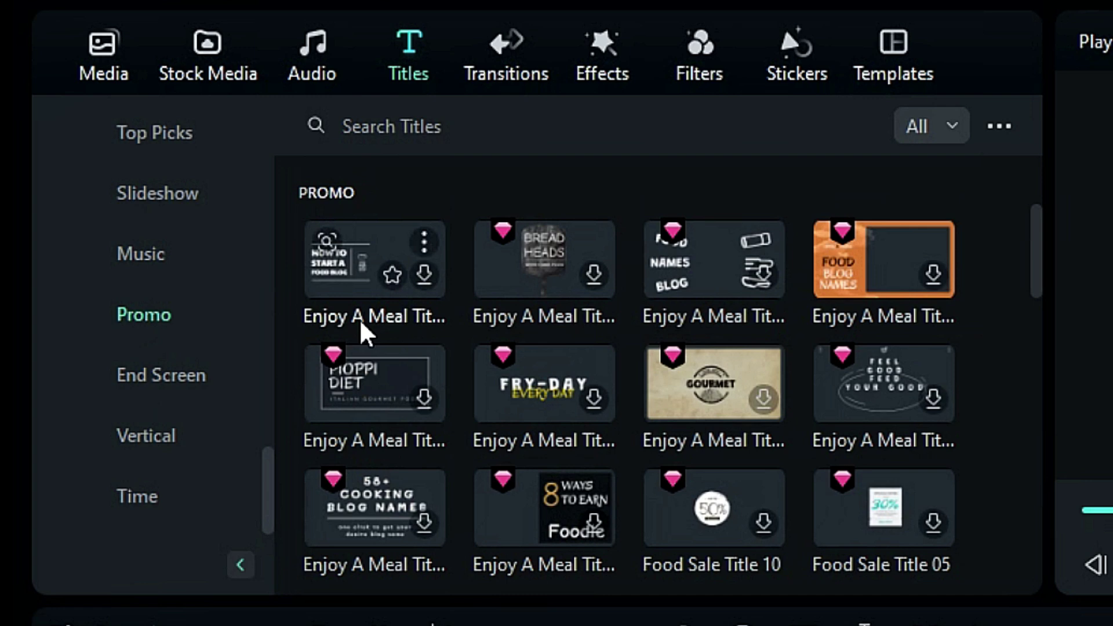
mouse_move(1038, 265)
mouse_down()
mouse_move(1069, 494)
mouse_move(1097, 339)
mouse_up()
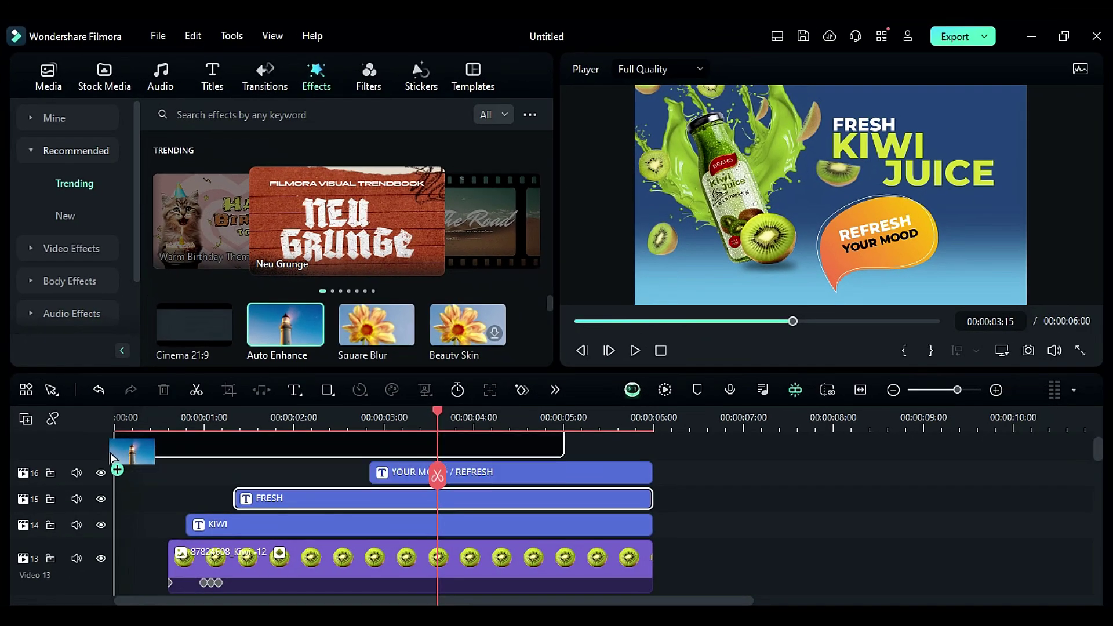
Stretch Auto Enhance, add Sharpen to six seconds and render the preview.
drag(154, 470, 558, 468)
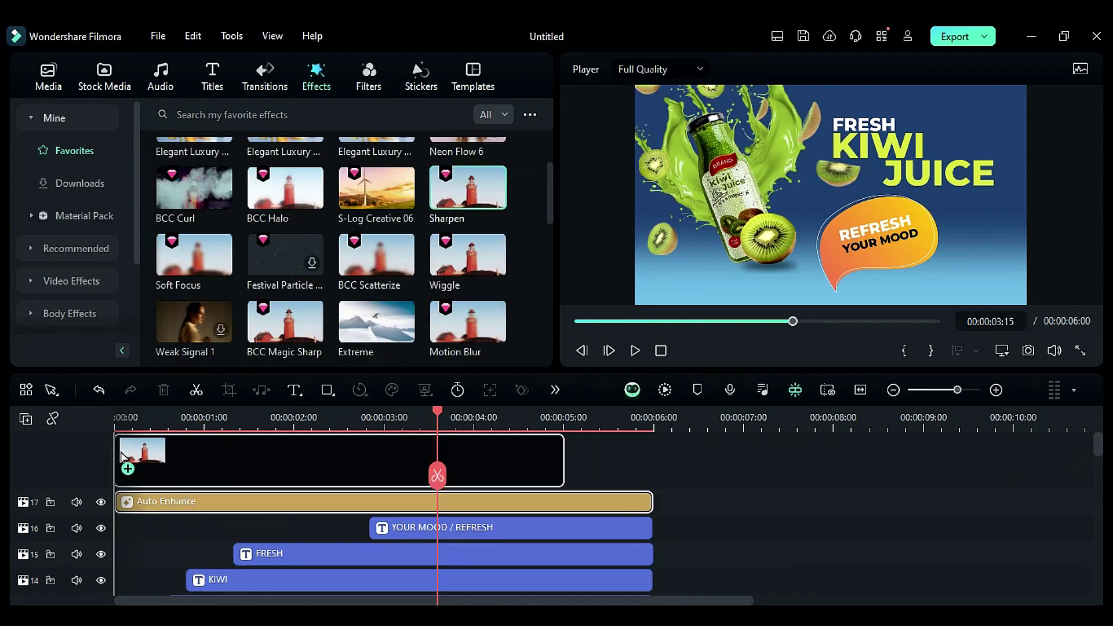
drag(349, 410, 130, 465)
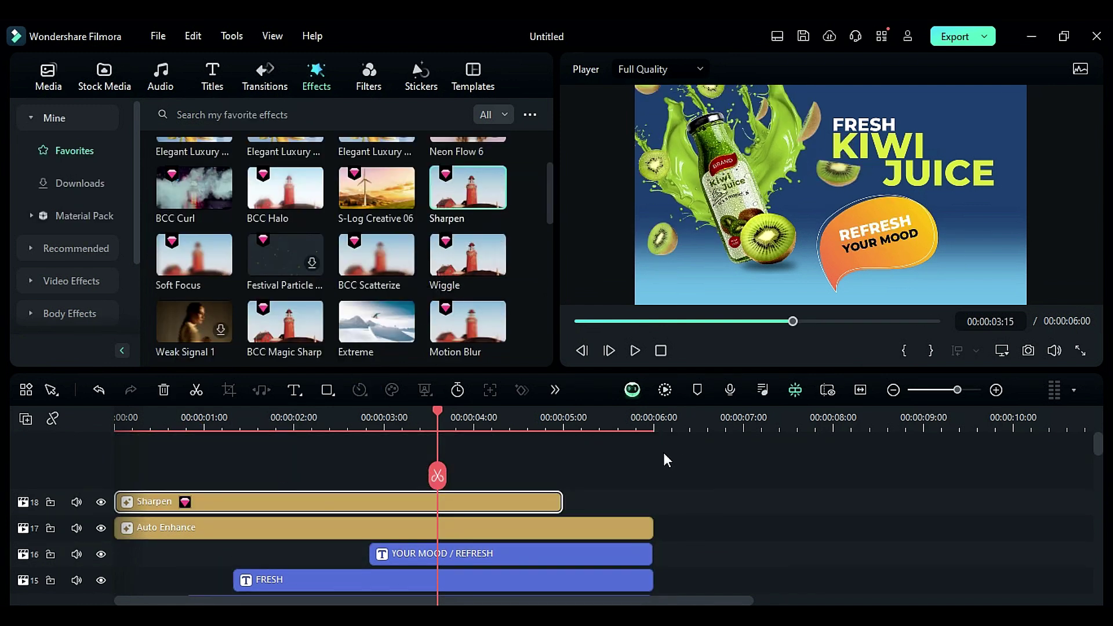
drag(557, 501, 653, 502)
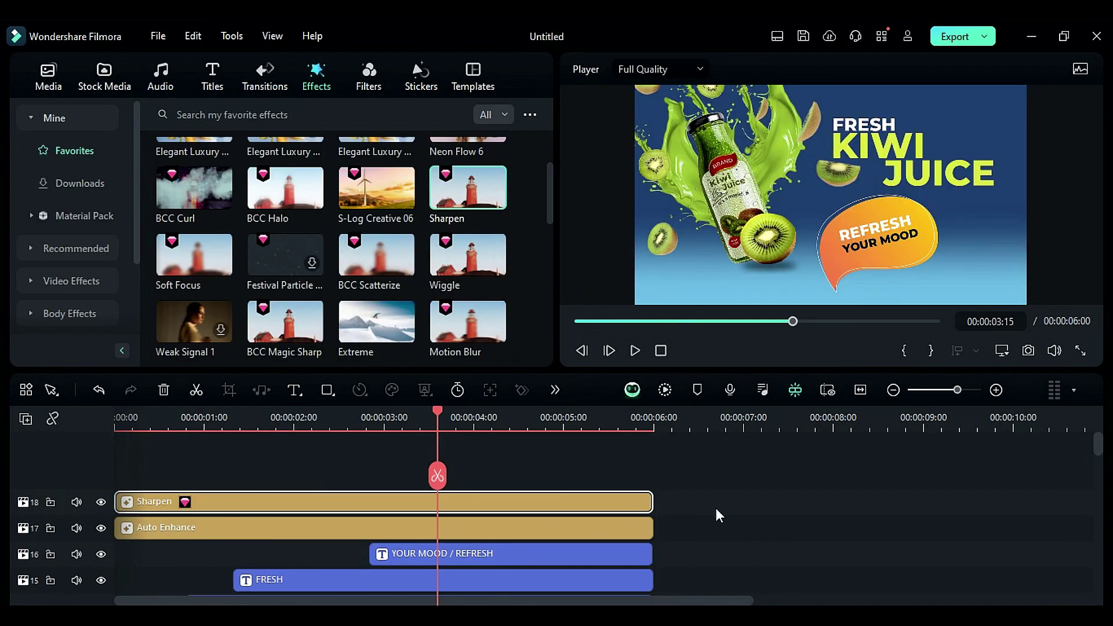
click(663, 390)
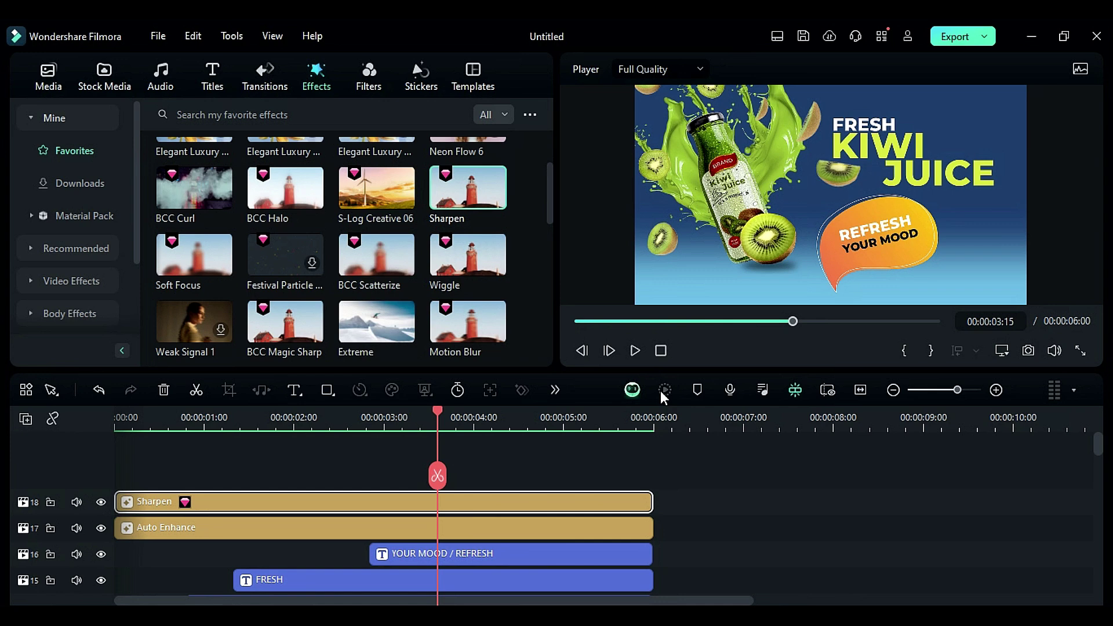